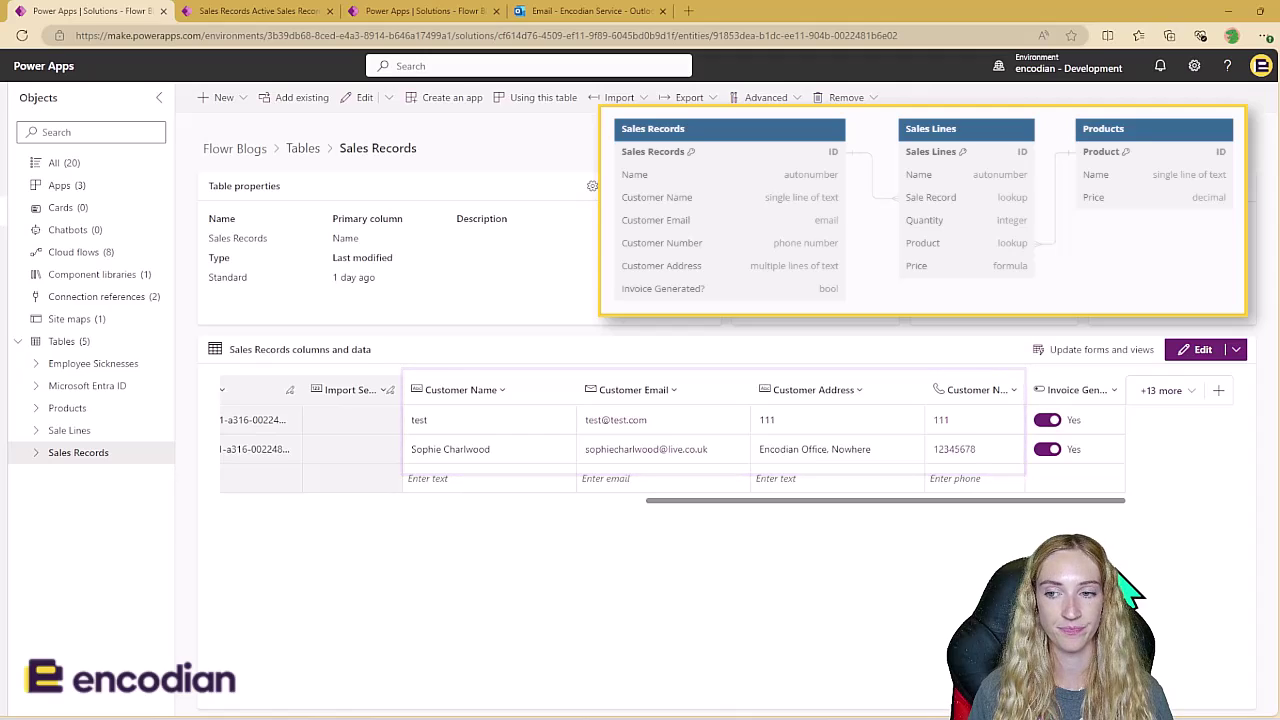
# Step: Review the customer and invoice columns of the Sales Records table, and open the Sale Lines table to view its columns
pyautogui.moveTo(1015, 502); pyautogui.dragTo(1097, 501)
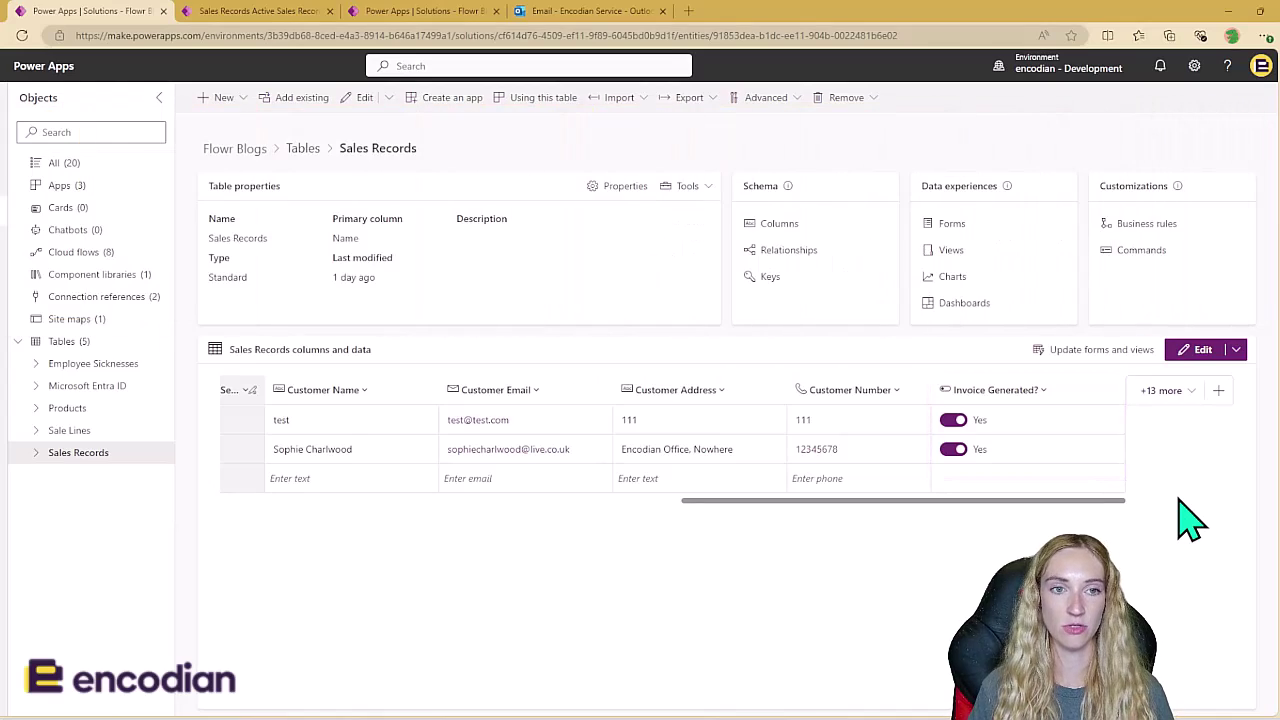
pyautogui.click(134, 431)
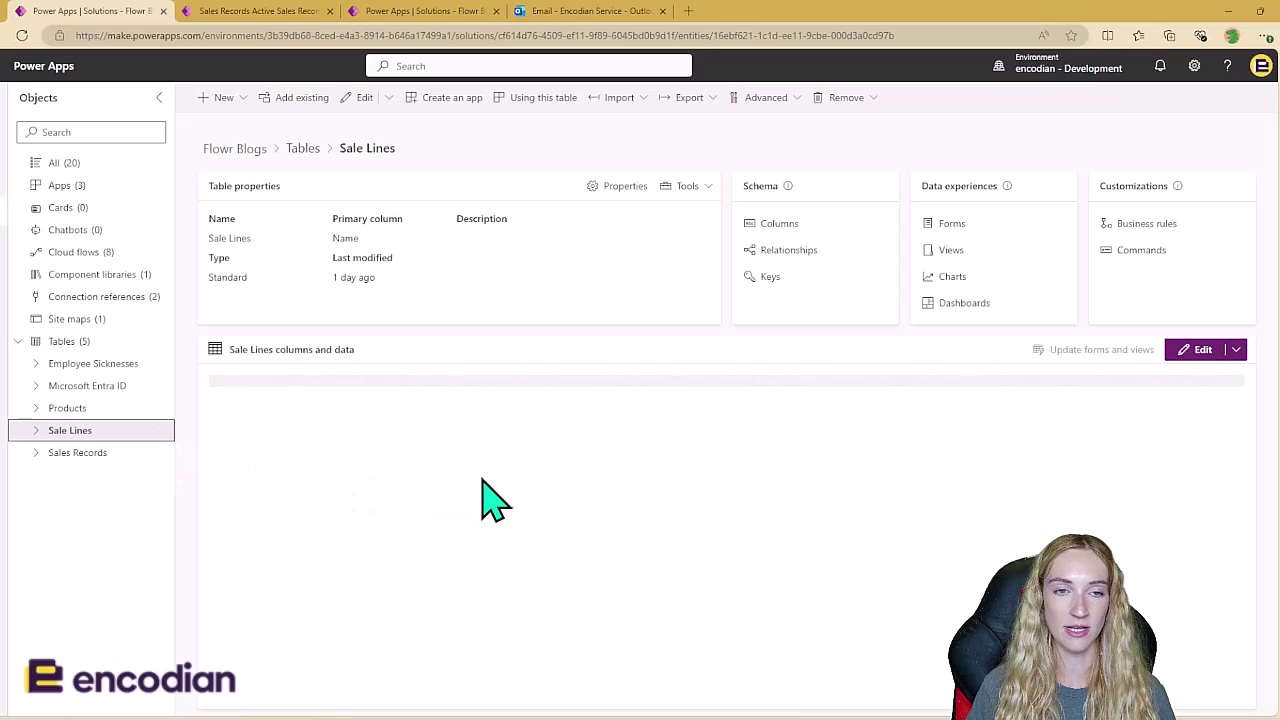
pyautogui.hscroll(5, 523, 600)
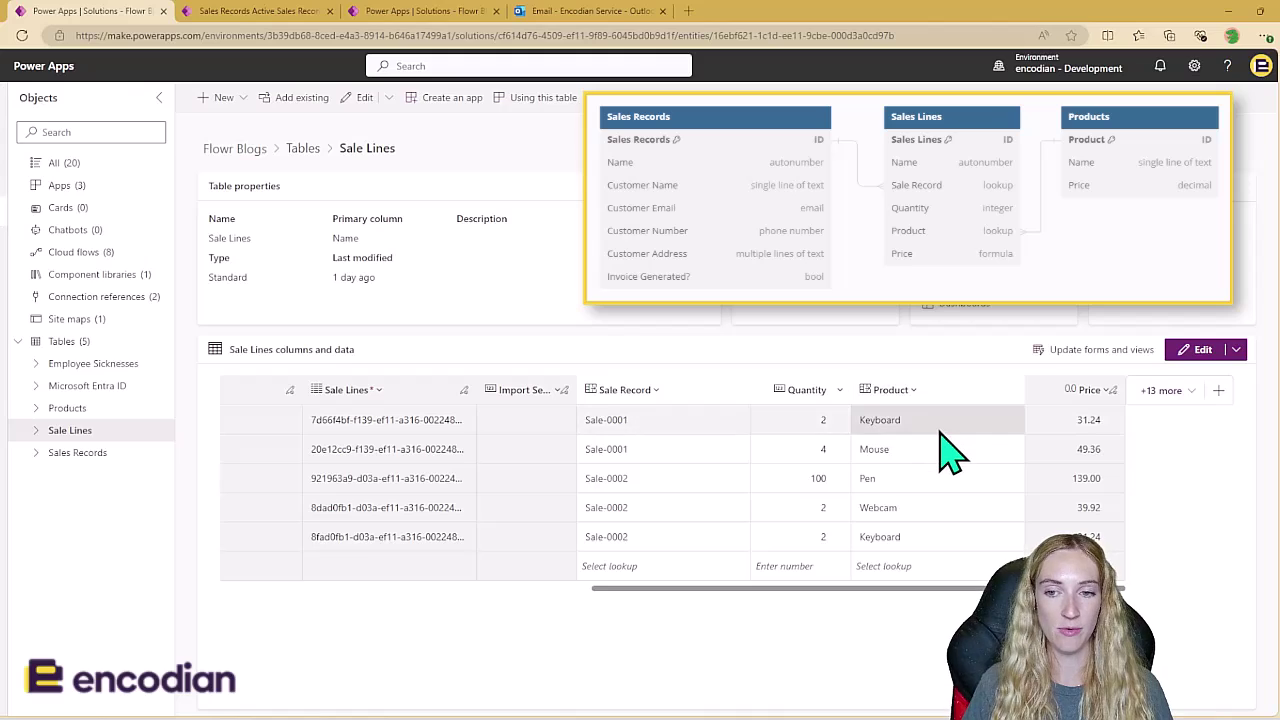
# Step: Examine the formula of the Sale Lines Price column, close it without saving, and view the Products table's Name and Price columns
pyautogui.click(1090, 390)
pyautogui.click(1082, 418)
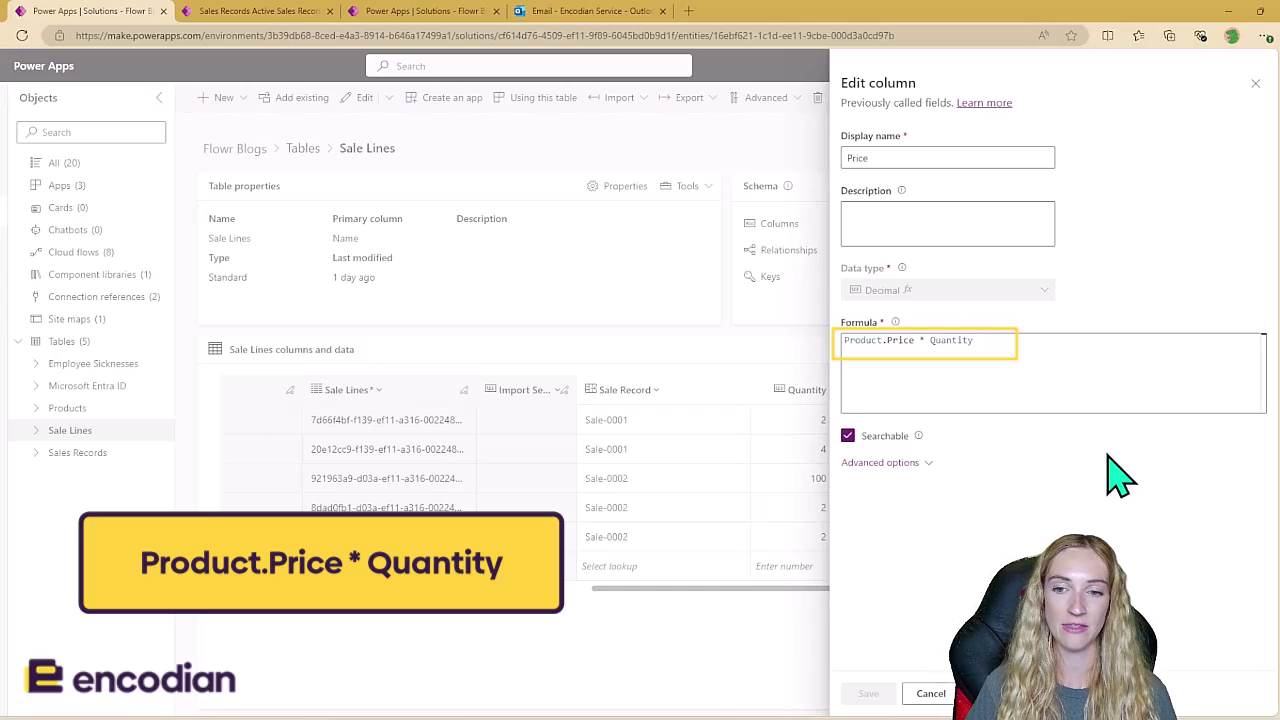
pyautogui.click(930, 693)
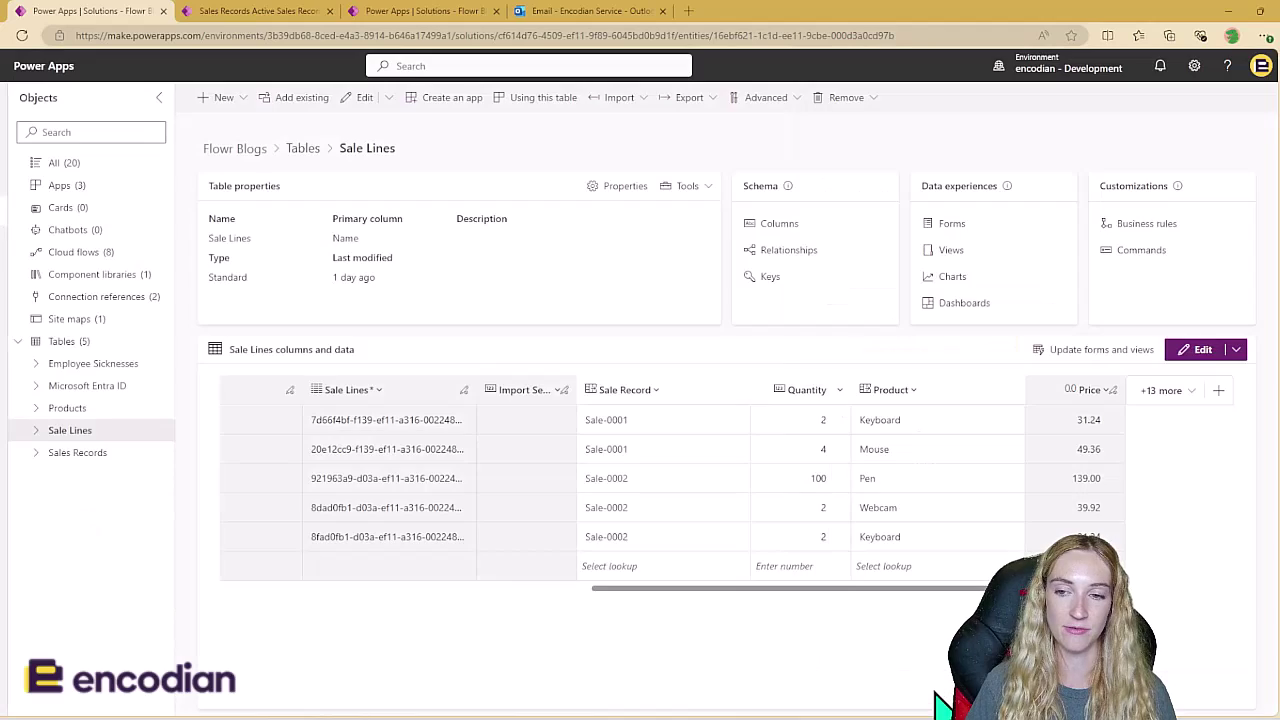
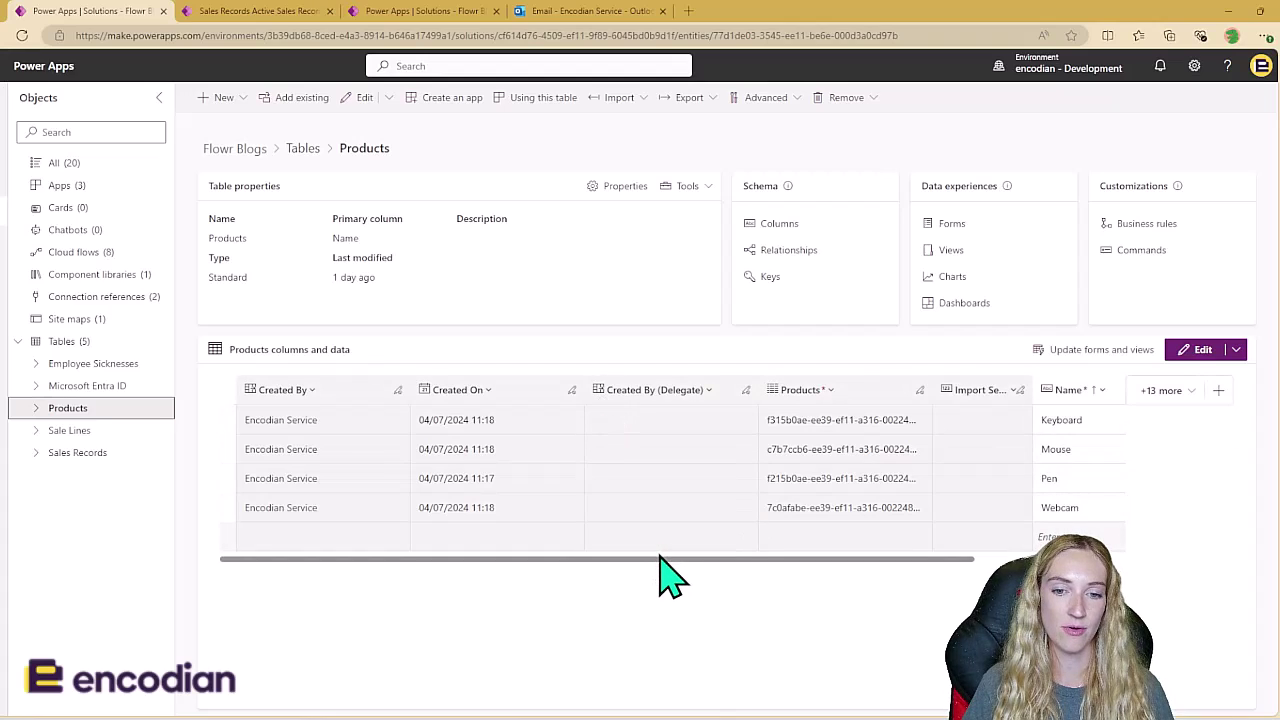
pyautogui.moveTo(717, 563); pyautogui.dragTo(995, 566)
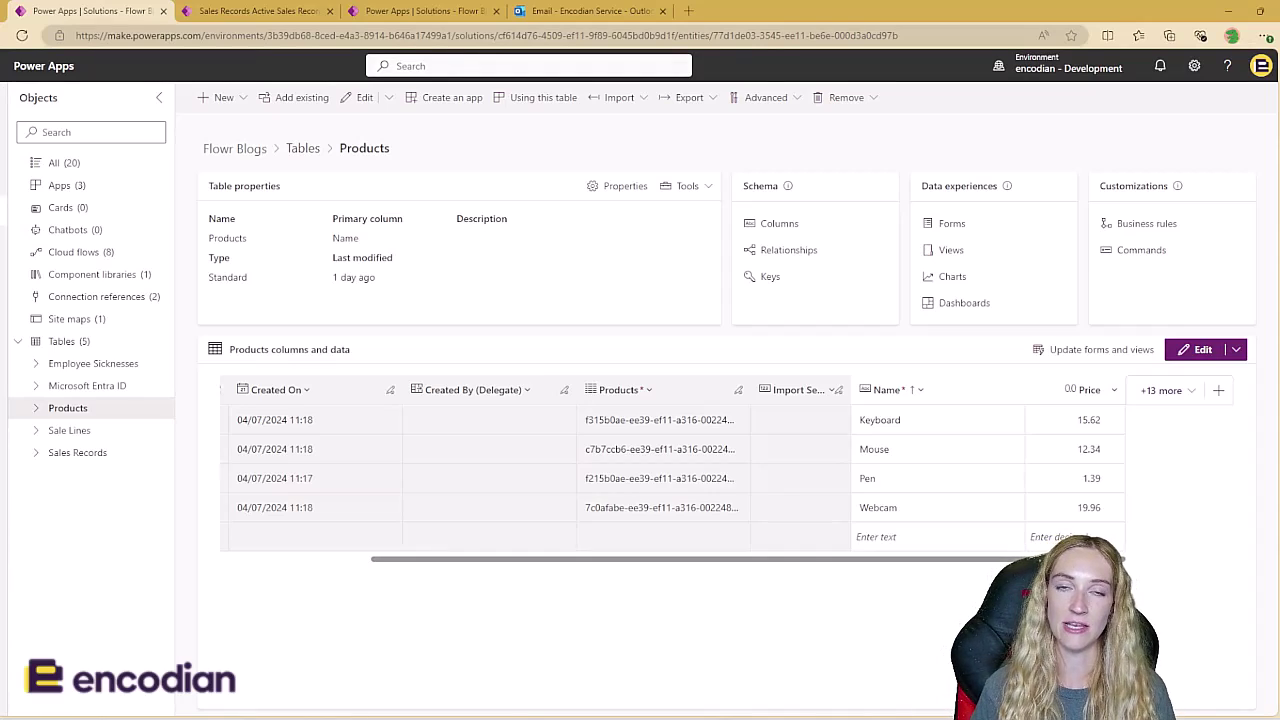
# Step: Switch to the Sales app, open the Sale-0001 record to review its customer details and sale lines, and return to the list
pyautogui.click(293, 12)
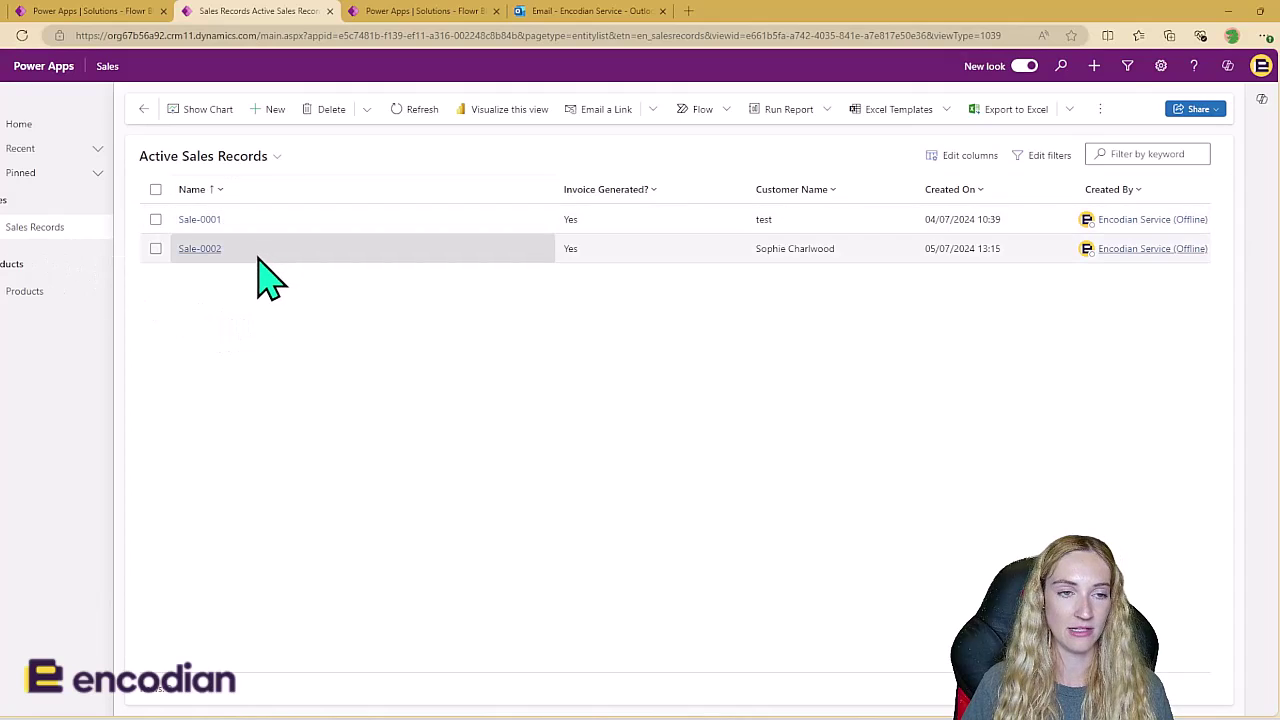
pyautogui.click(200, 221)
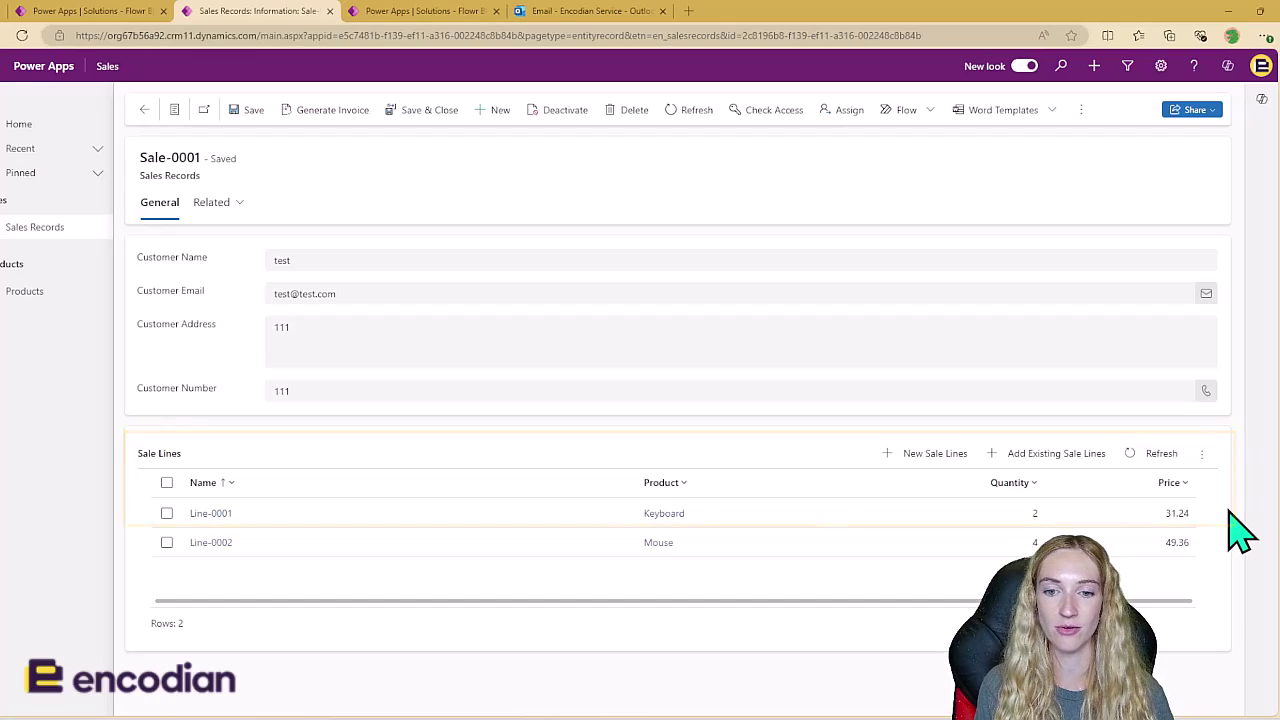
pyautogui.click(144, 112)
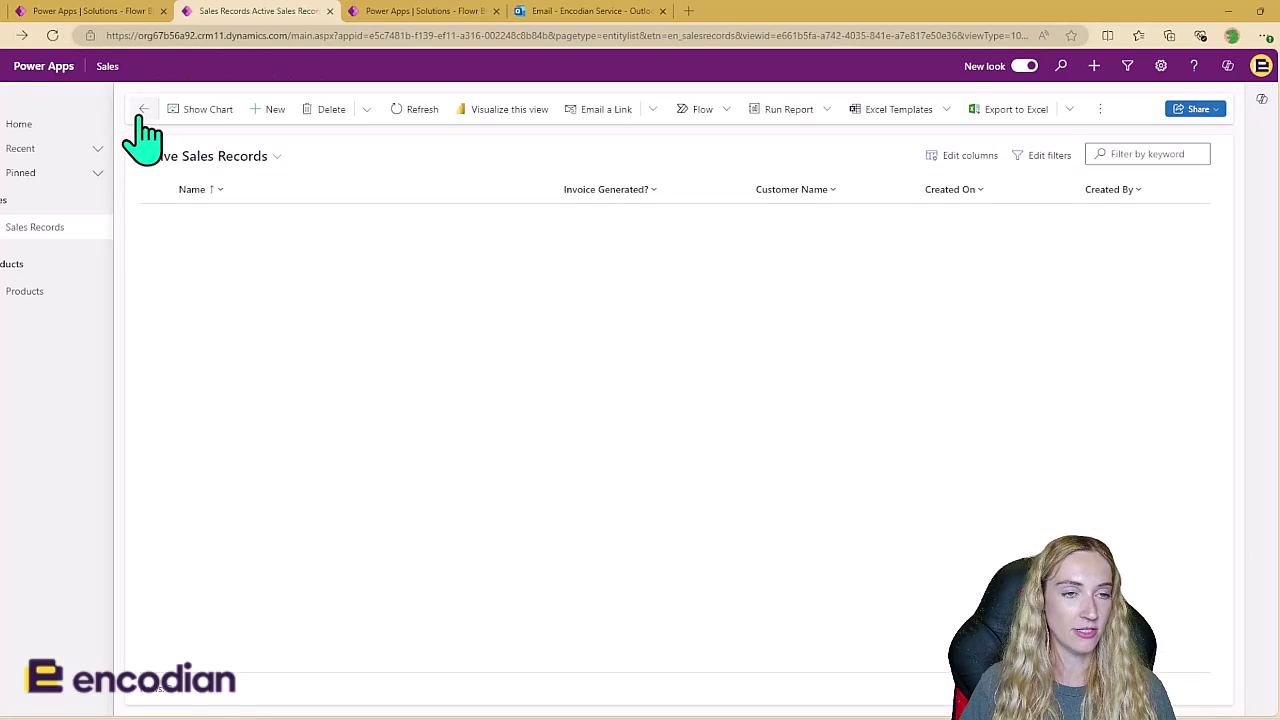
# Step: Save a new sales record with the customer's name, email, address and number, and add 5 Mouse, 50 Pen, Webcam and Keyboard sale lines
pyautogui.click(271, 110)
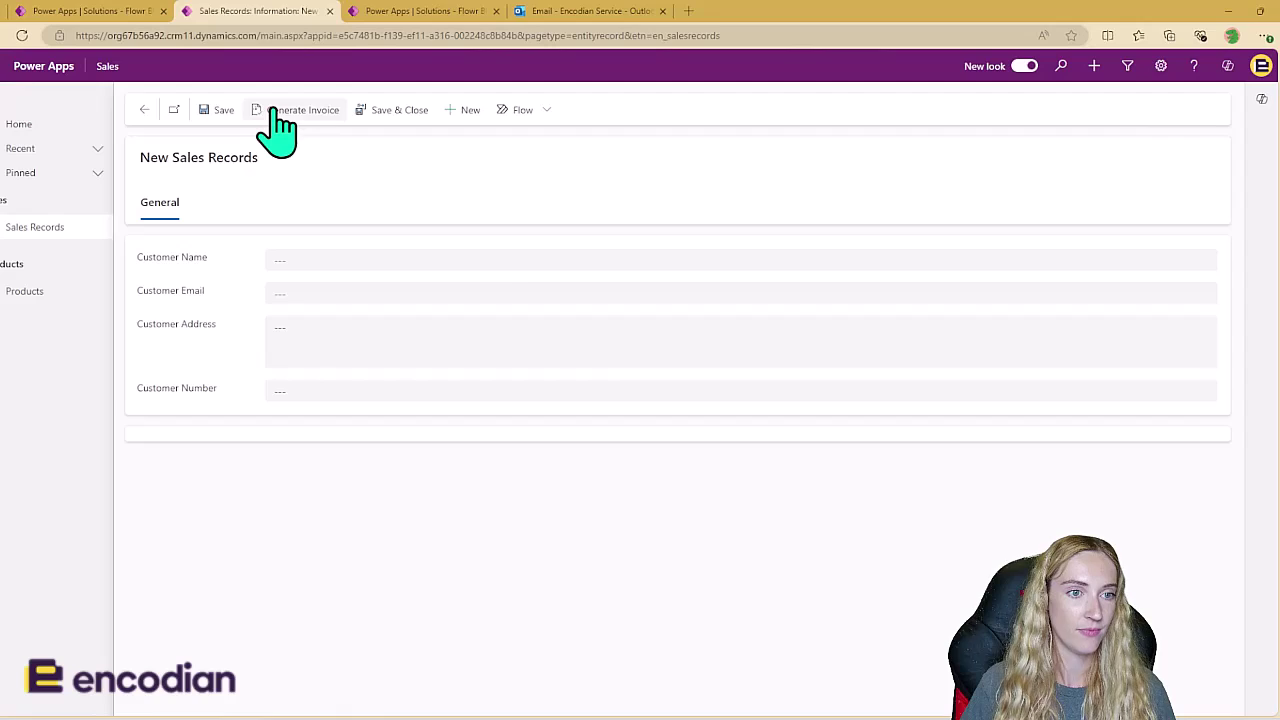
pyautogui.click(220, 110)
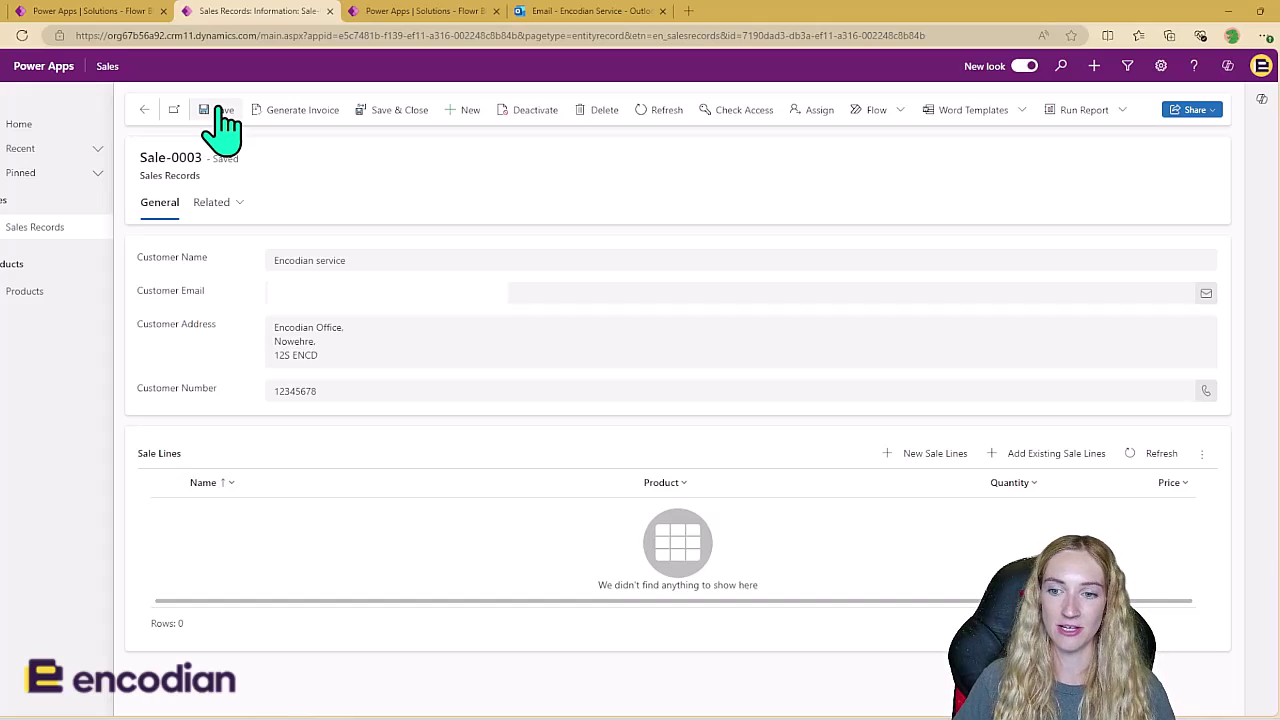
pyautogui.click(905, 455)
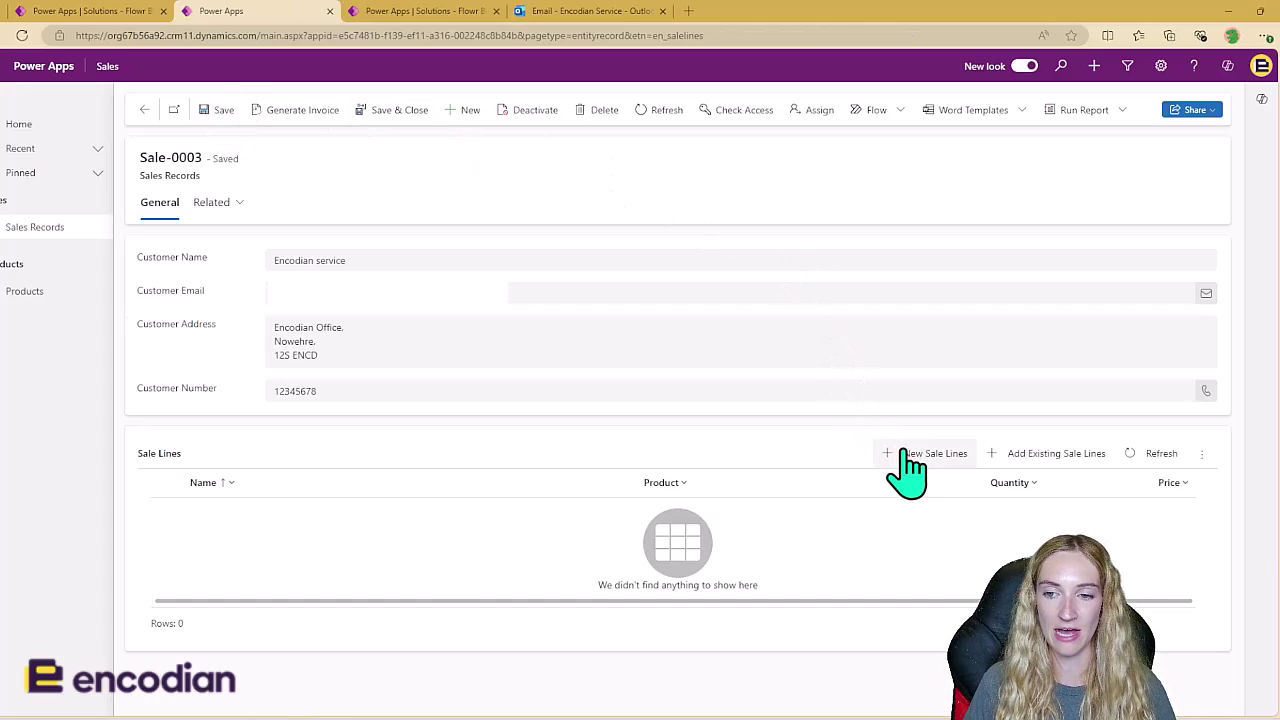
pyautogui.click(429, 262)
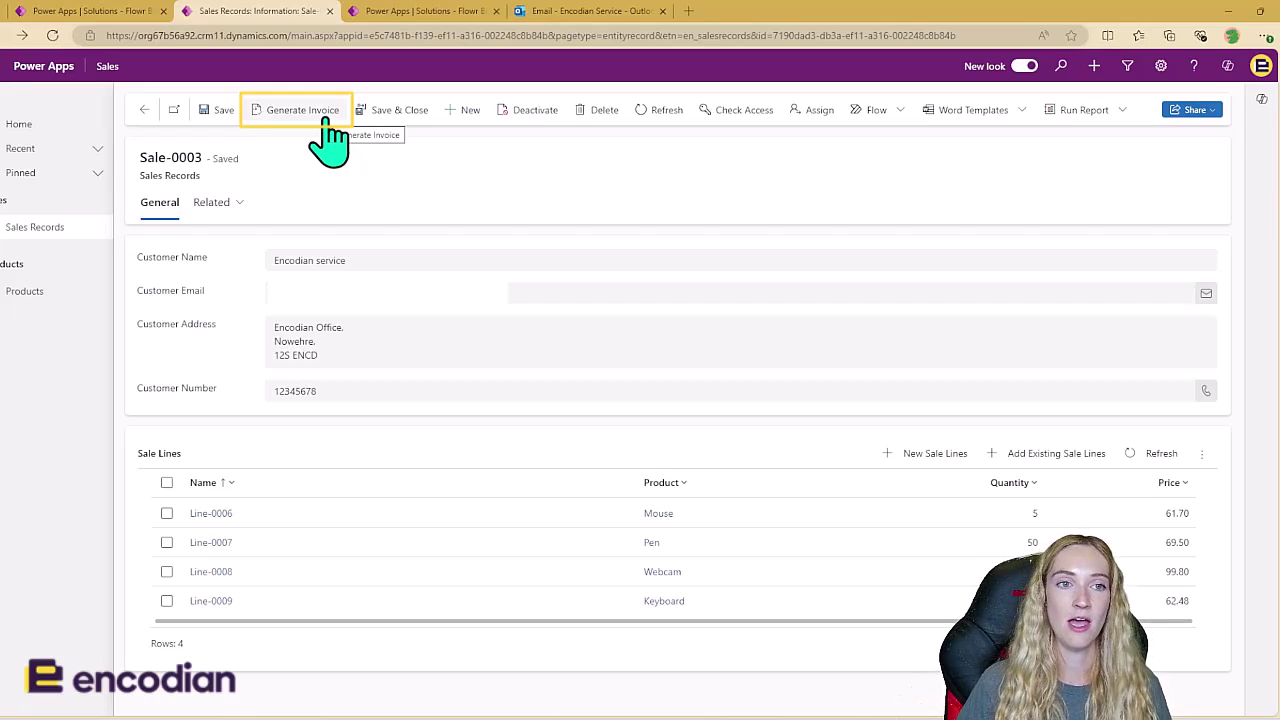
# Step: Return to the Flowr Blogs solution and open the Sales model-driven app for editing
pyautogui.click(115, 11)
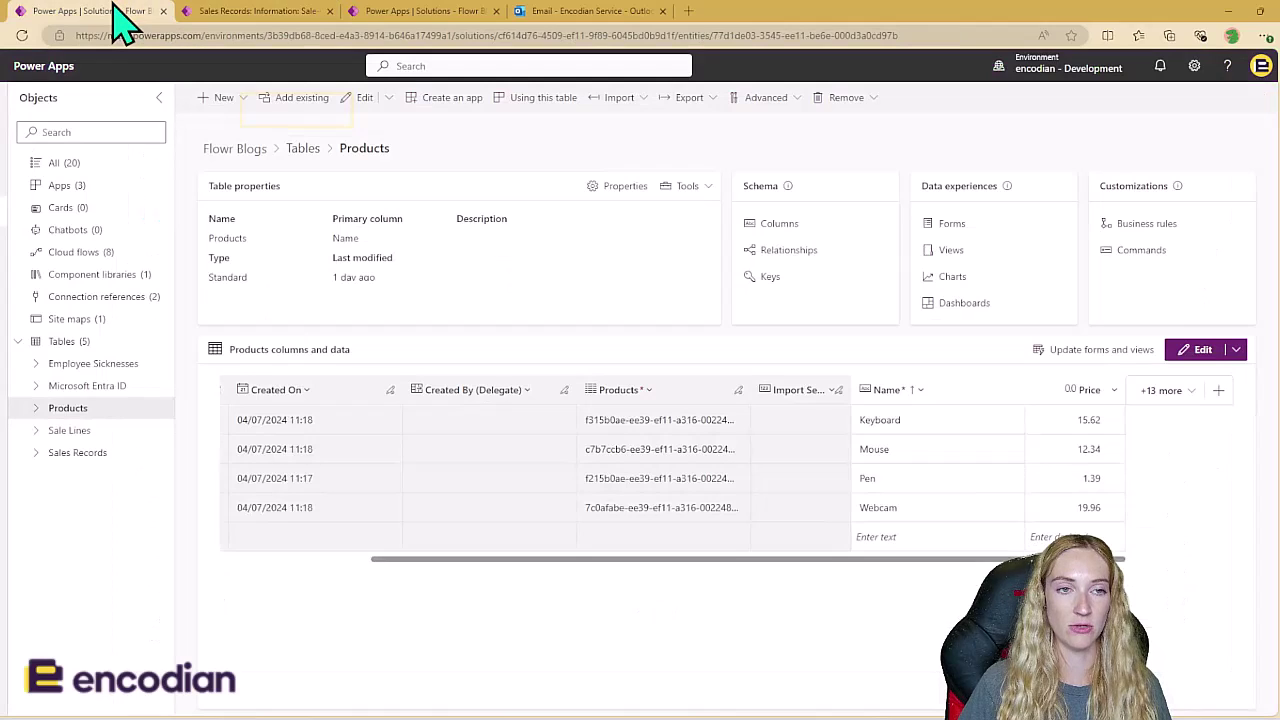
pyautogui.click(95, 188)
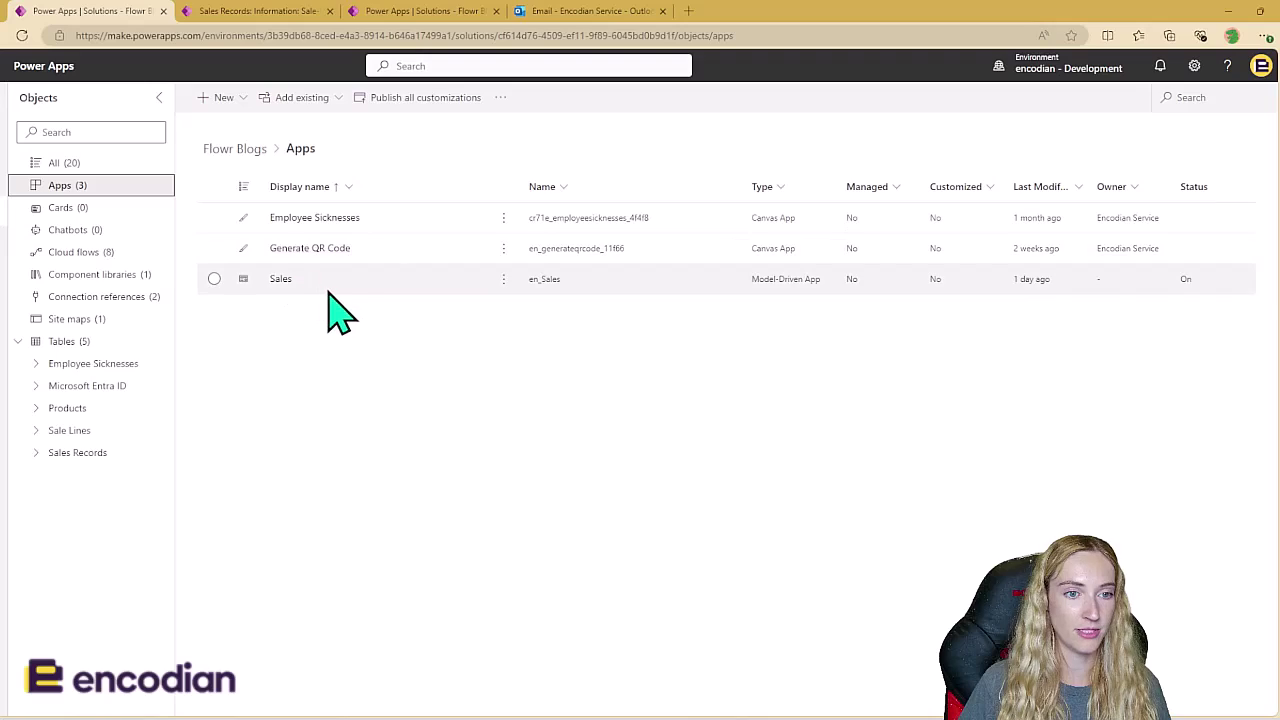
pyautogui.click(358, 288)
pyautogui.click(372, 97)
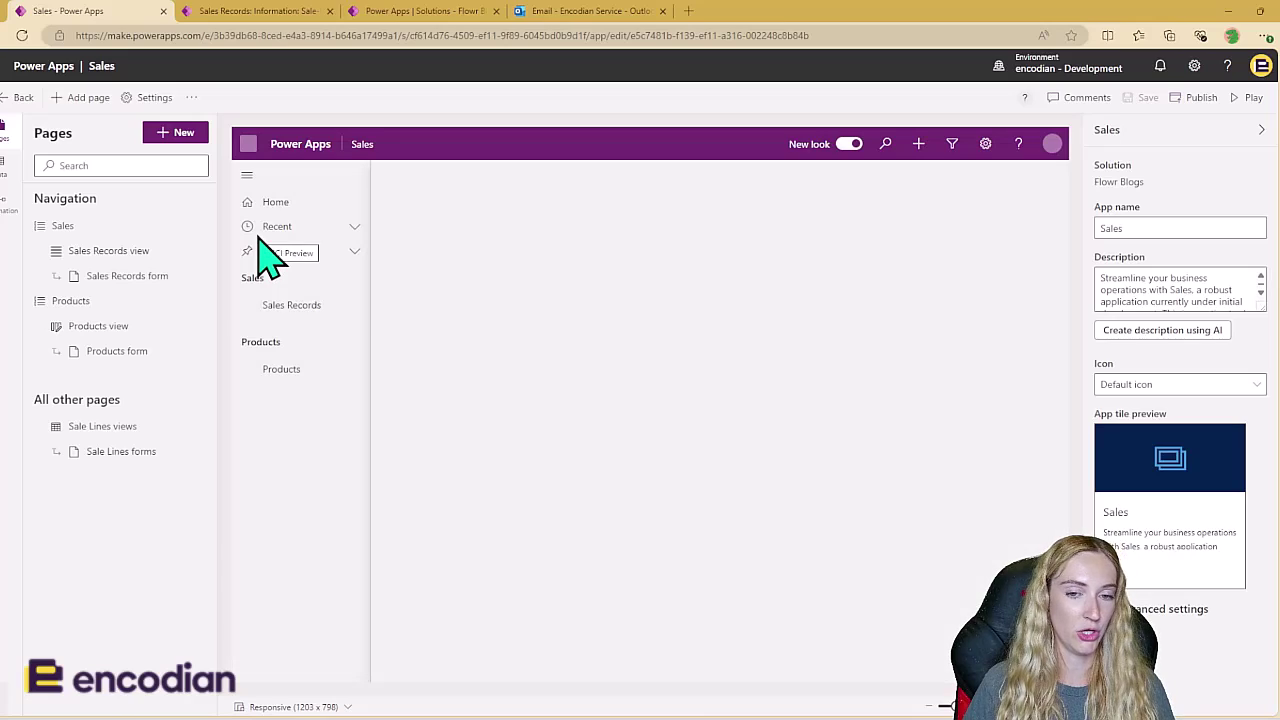
# Step: Open the Main form command bar of the Sales Records view for editing
pyautogui.click(150, 254)
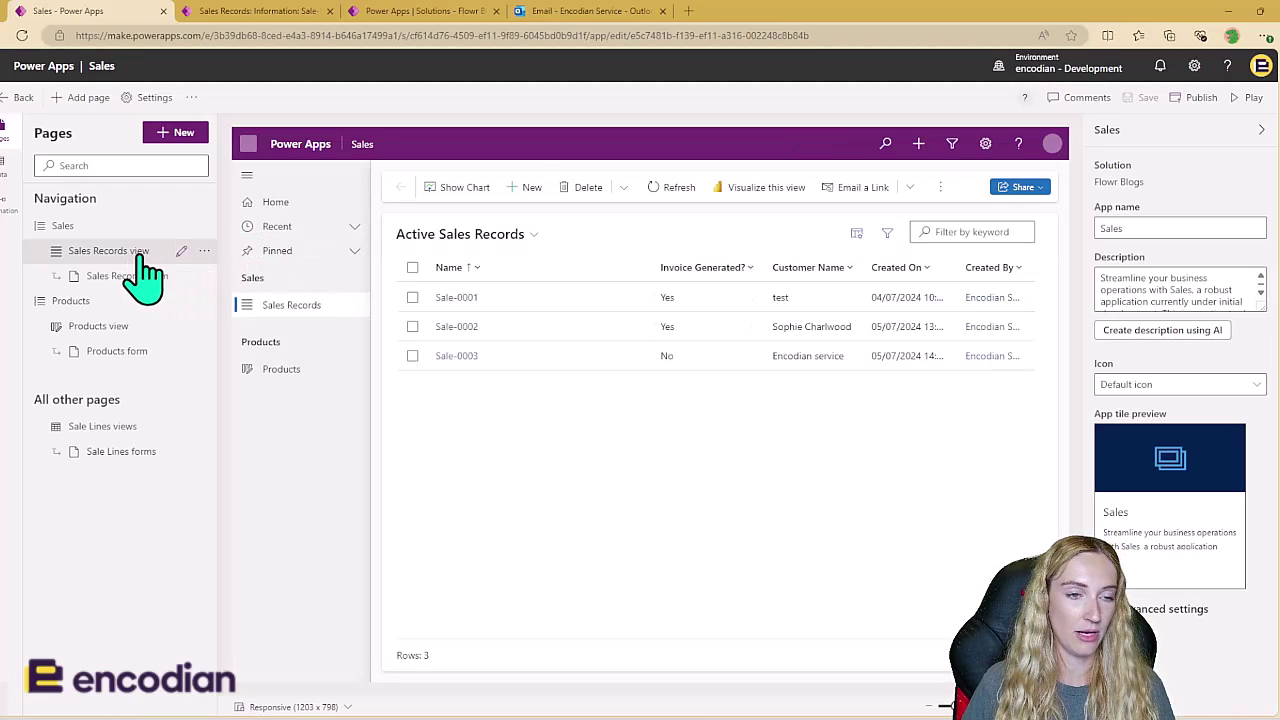
pyautogui.click(204, 251)
pyautogui.click(271, 305)
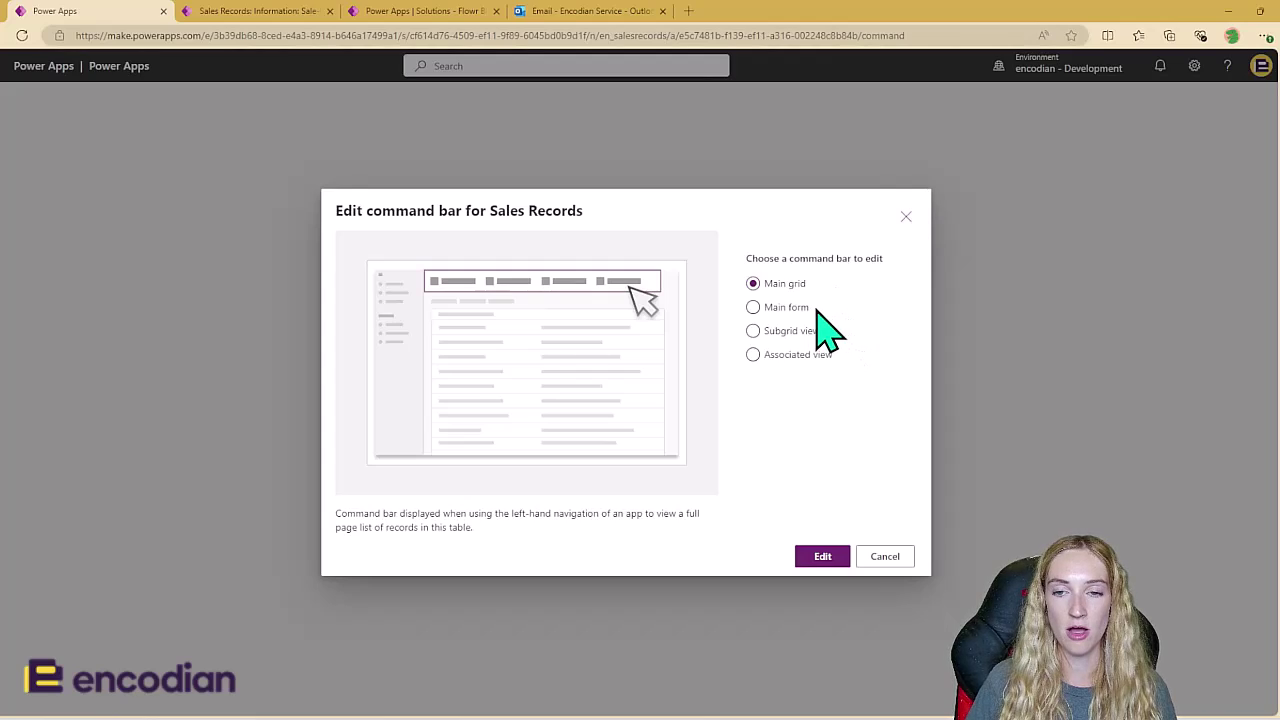
pyautogui.click(800, 309)
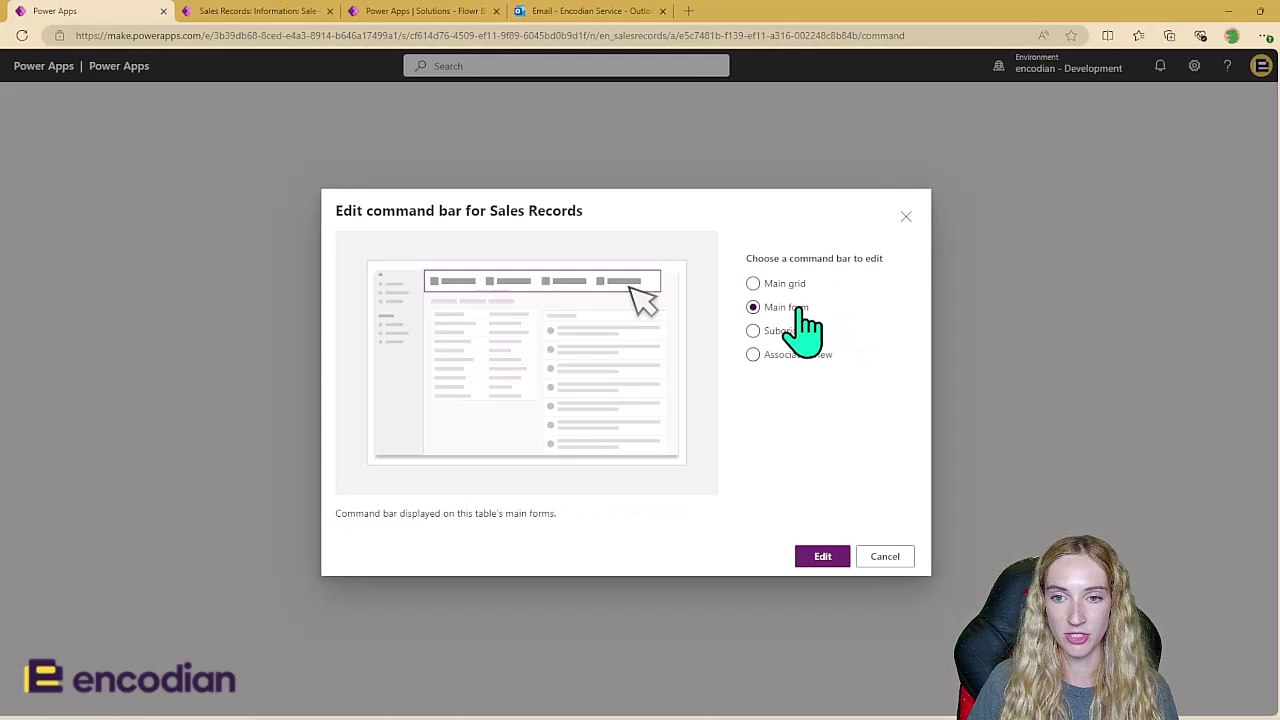
pyautogui.click(828, 558)
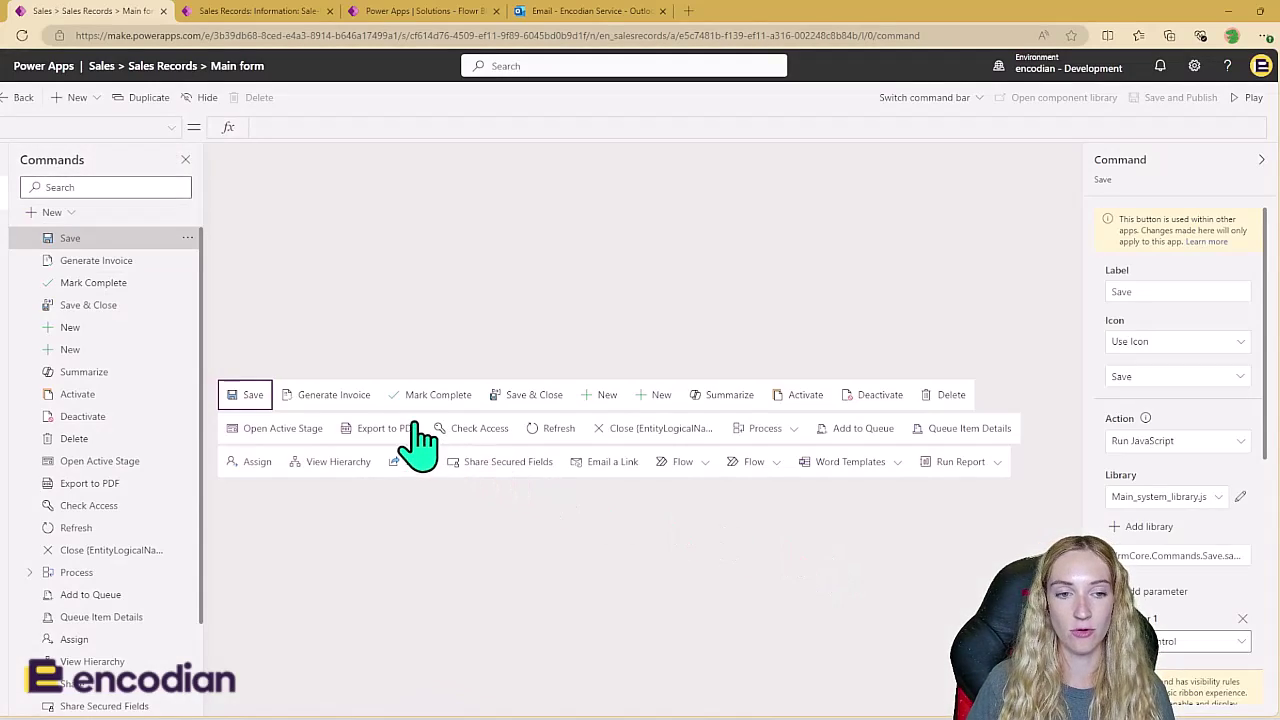
# Step: Select the Generate Invoice command, choose Run formula as its action and open its formula
pyautogui.click(357, 412)
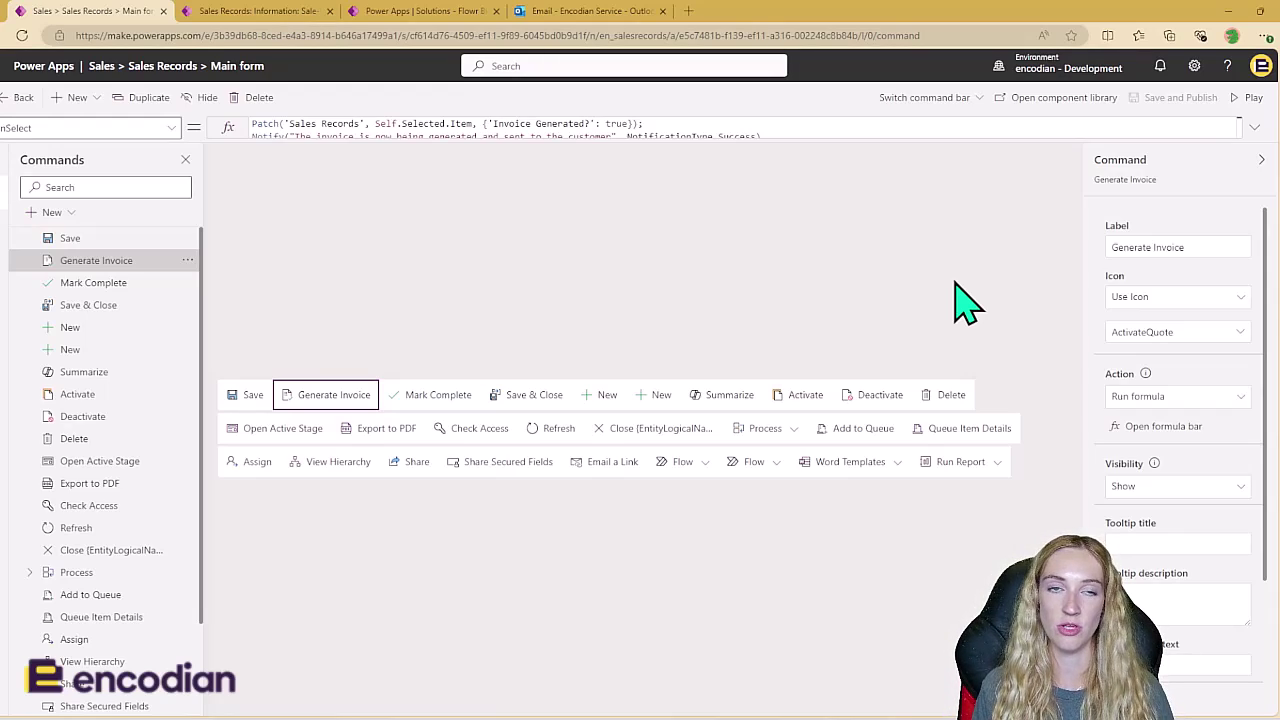
pyautogui.click(1196, 400)
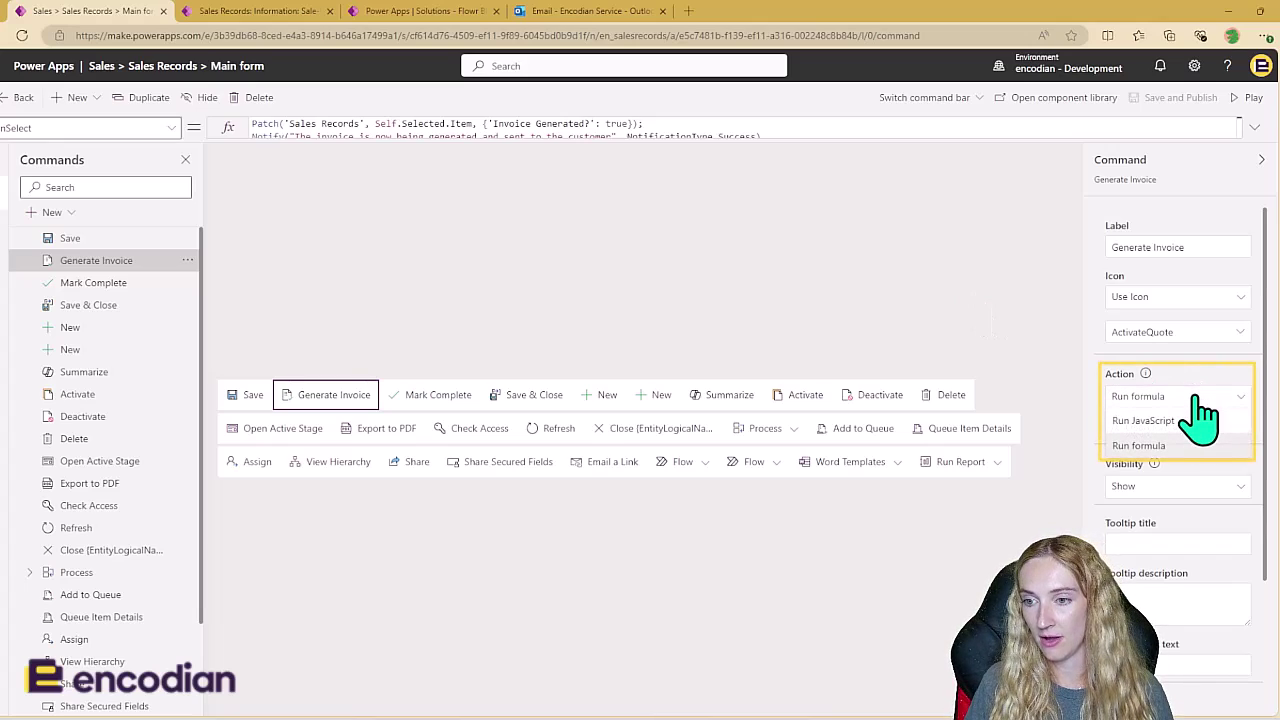
pyautogui.click(1200, 445)
pyautogui.click(1192, 430)
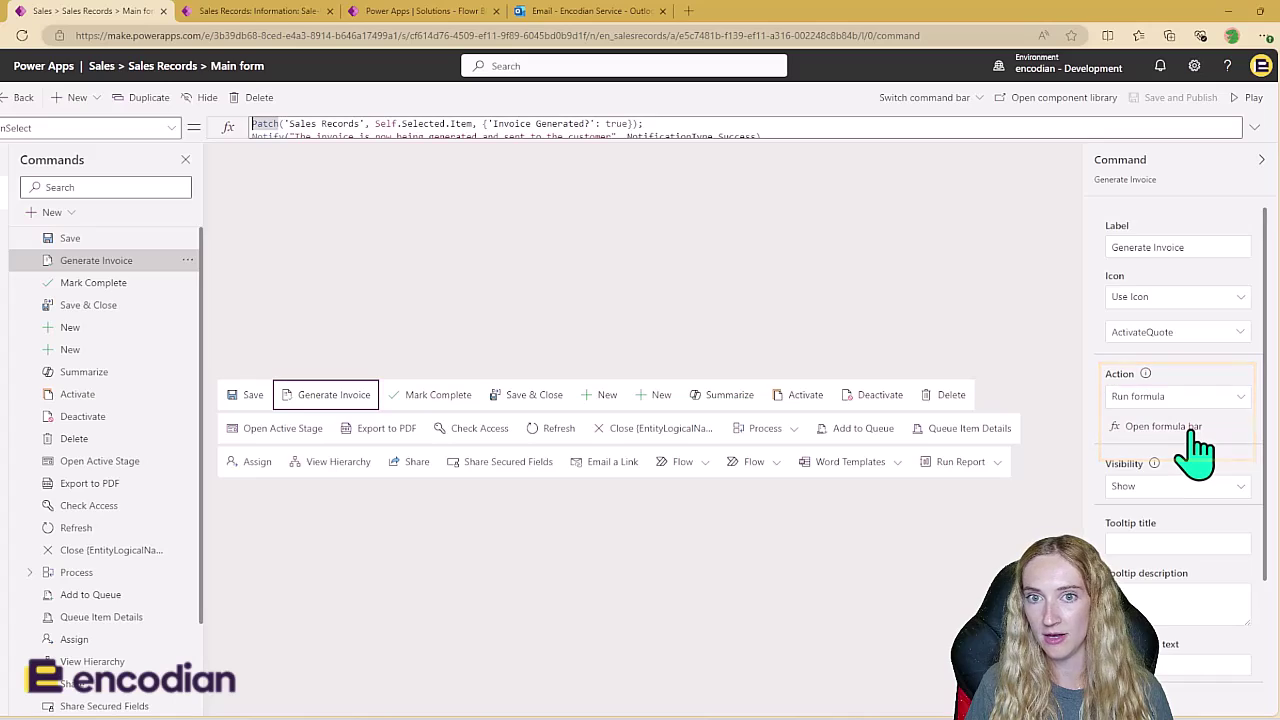
# Step: Expand the Generate Invoice formula and examine its Patch and Notify calls
pyautogui.click(1254, 127)
pyautogui.click(1063, 133)
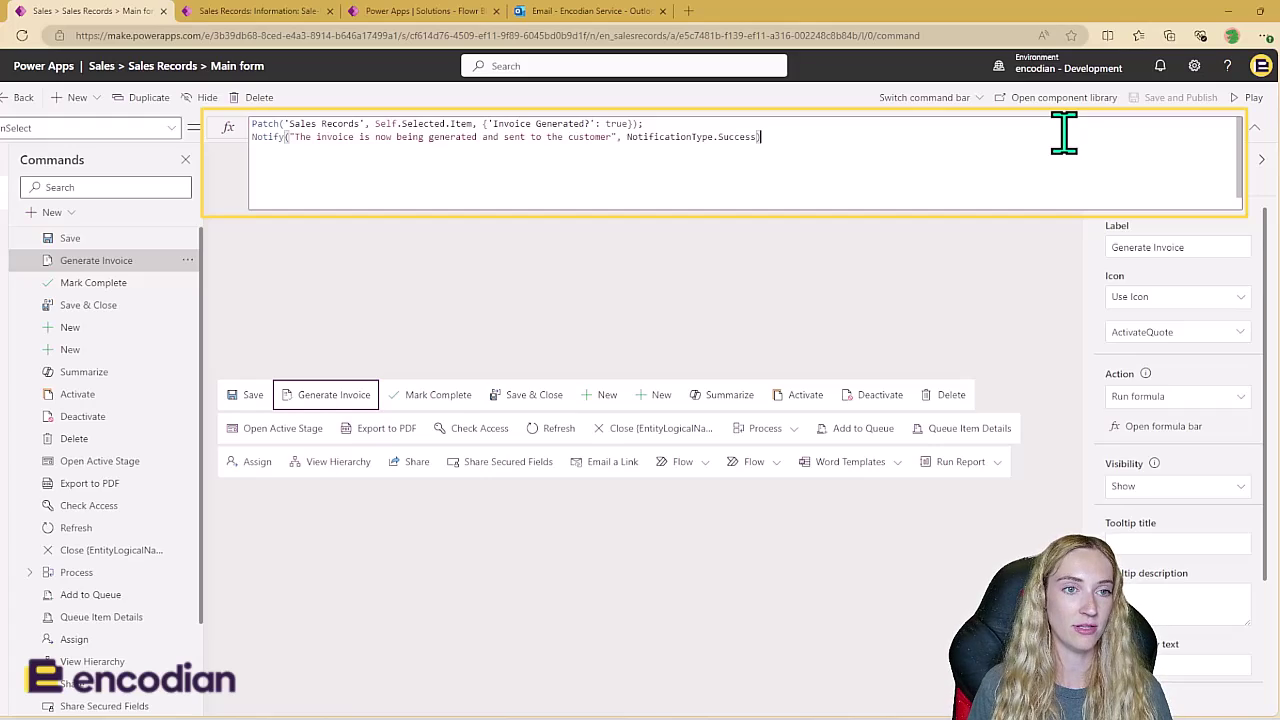
pyautogui.click(676, 124)
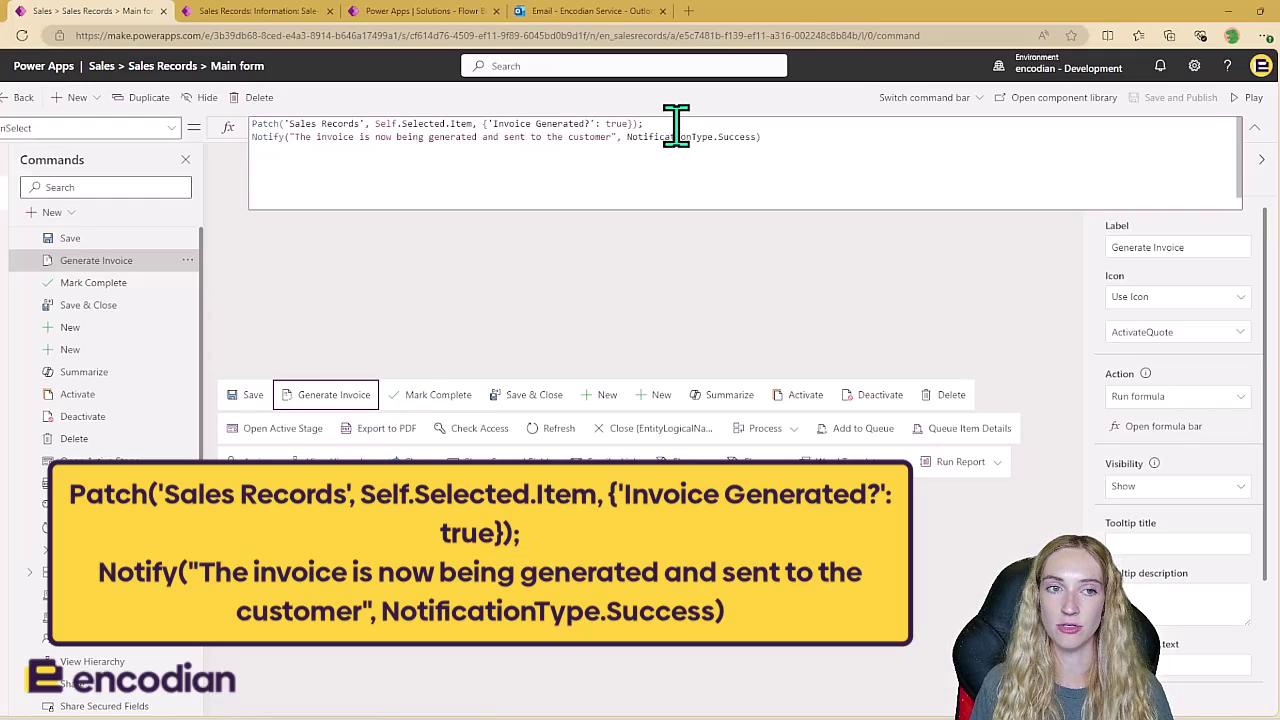
pyautogui.click(808, 143)
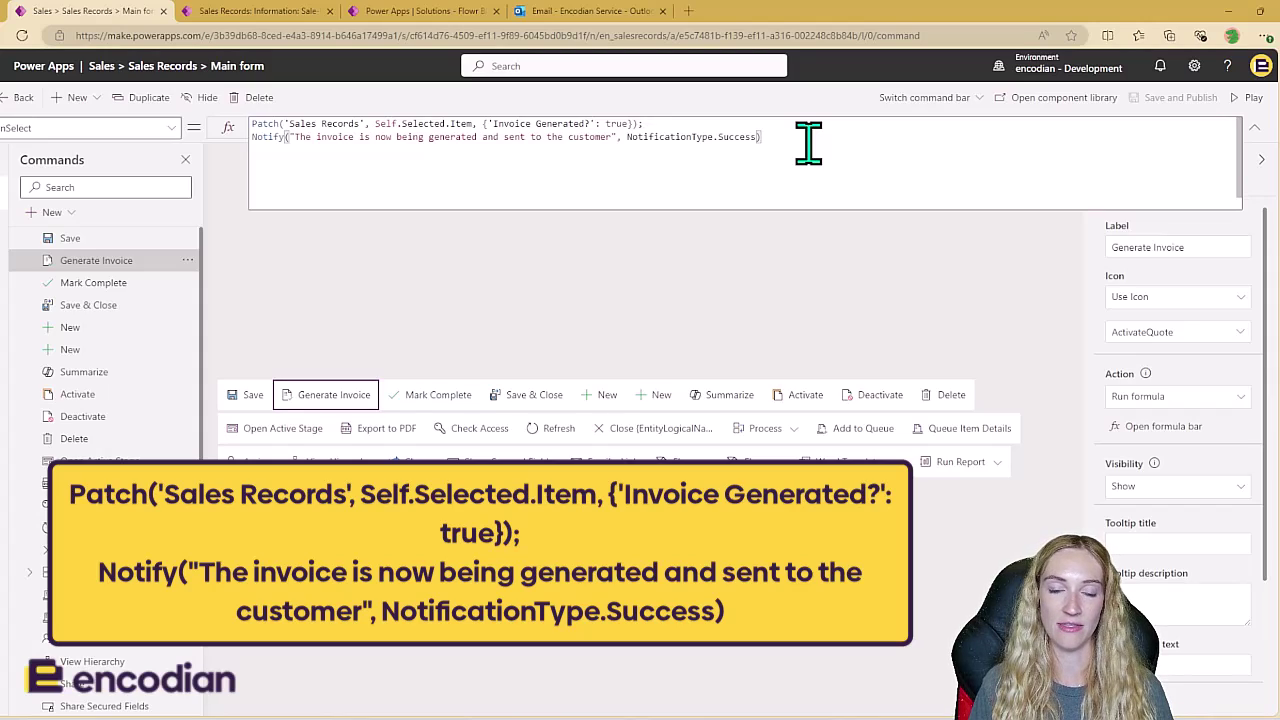
# Step: Switch to the Sale-0003 record in the Sales app and run its Generate Invoice command
pyautogui.click(300, 12)
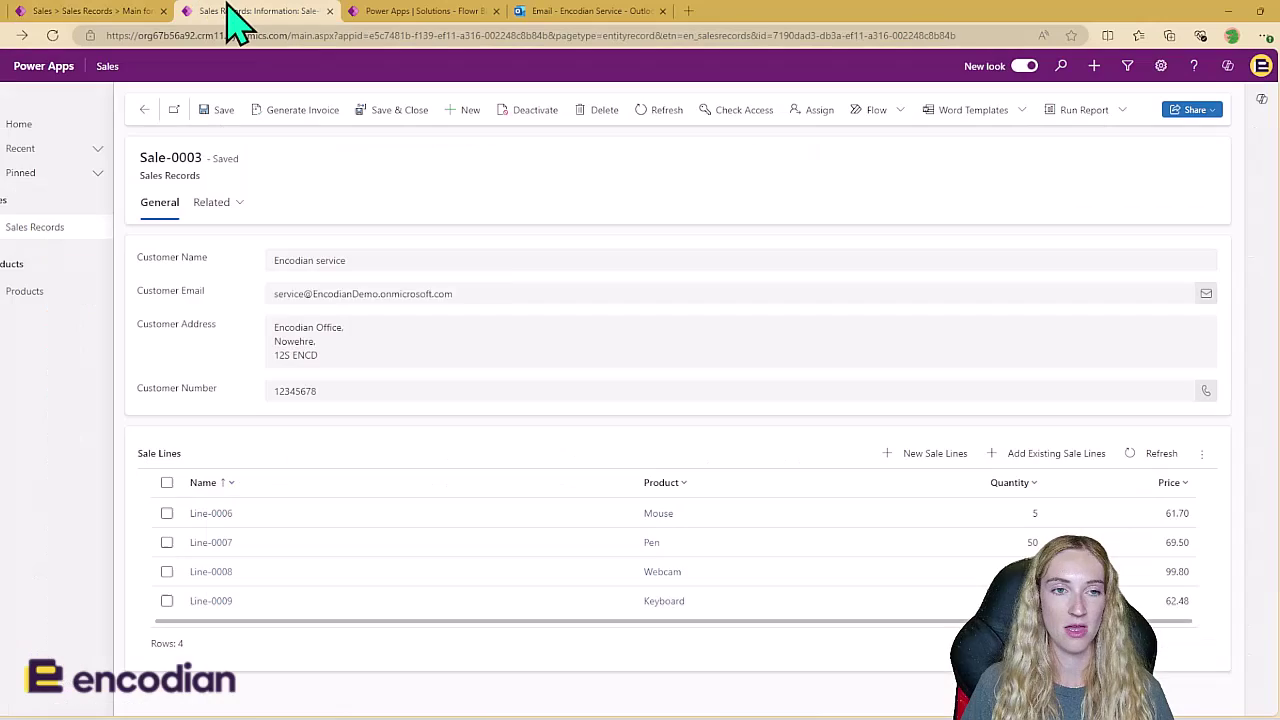
pyautogui.click(318, 133)
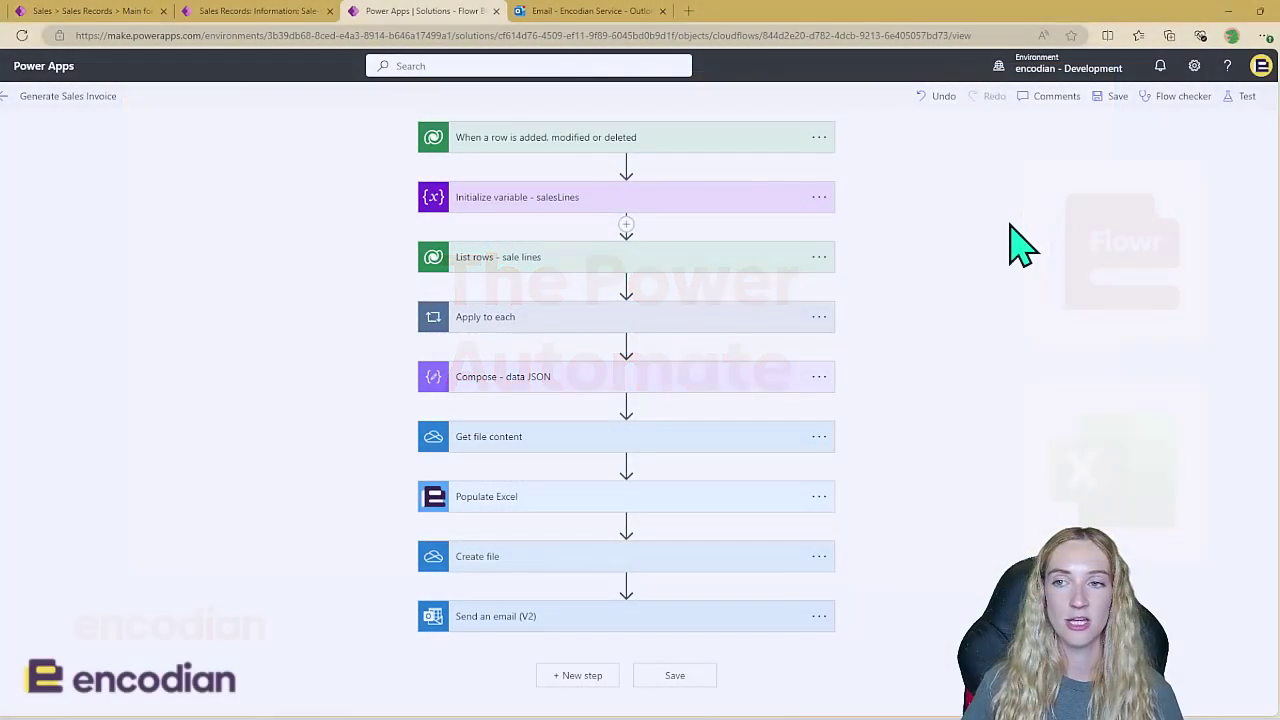
# Step: Examine the Generate Sales Invoice flow's row-modified trigger and its salesLines variable settings
pyautogui.click(716, 137)
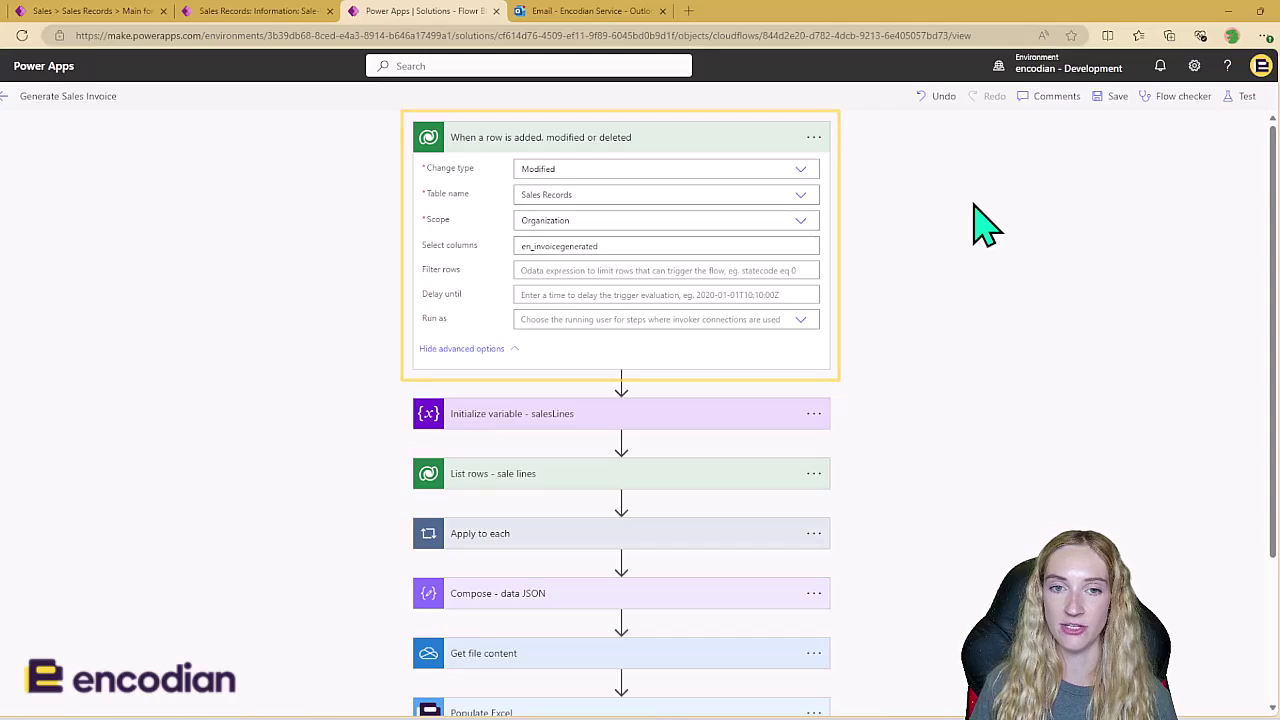
pyautogui.scroll(-2, 1000, 378)
pyautogui.scroll(-1, 1000, 378)
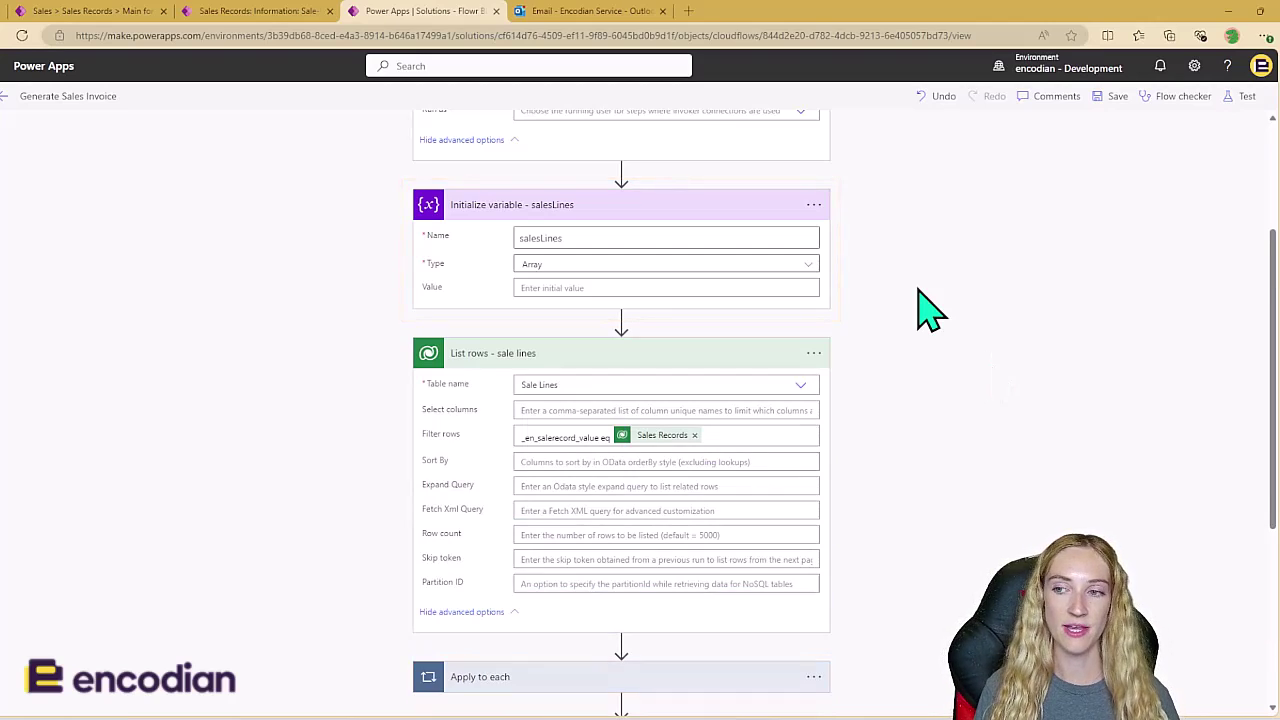
# Step: Examine the filter of the sale lines List rows action, and expand the Apply to each loop
pyautogui.scroll(-1, 930, 310)
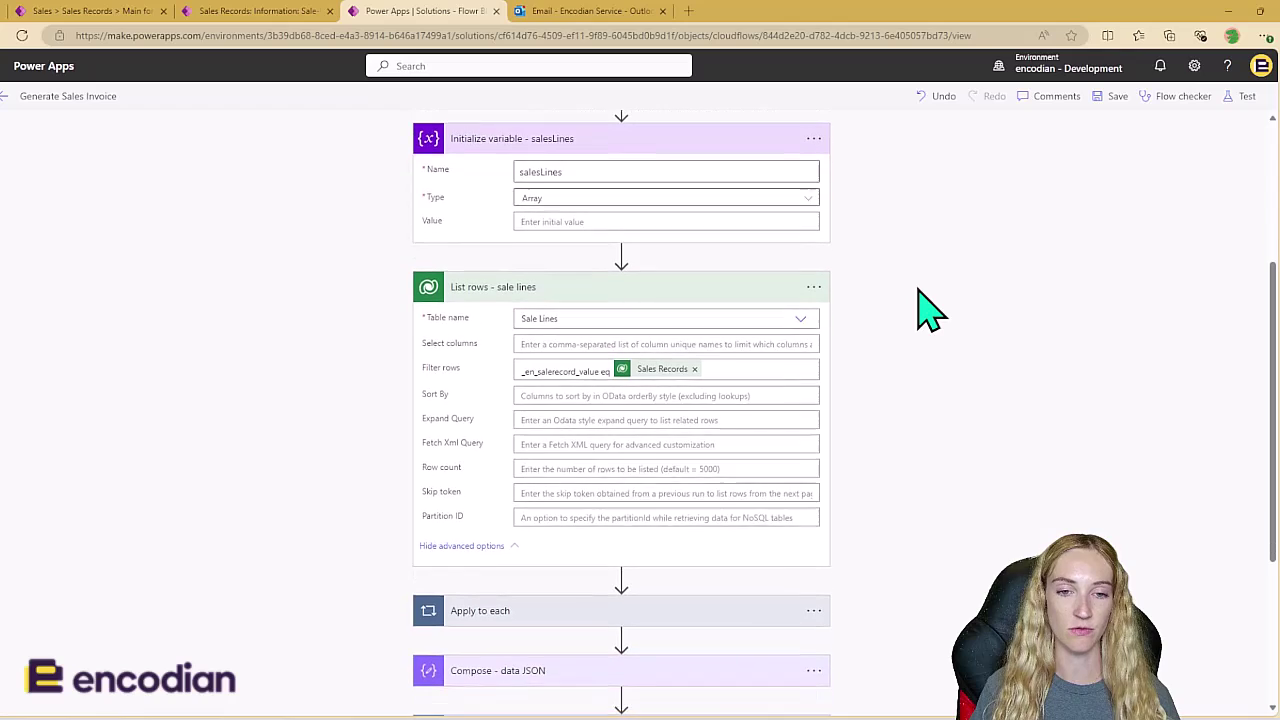
pyautogui.scroll(-1, 930, 310)
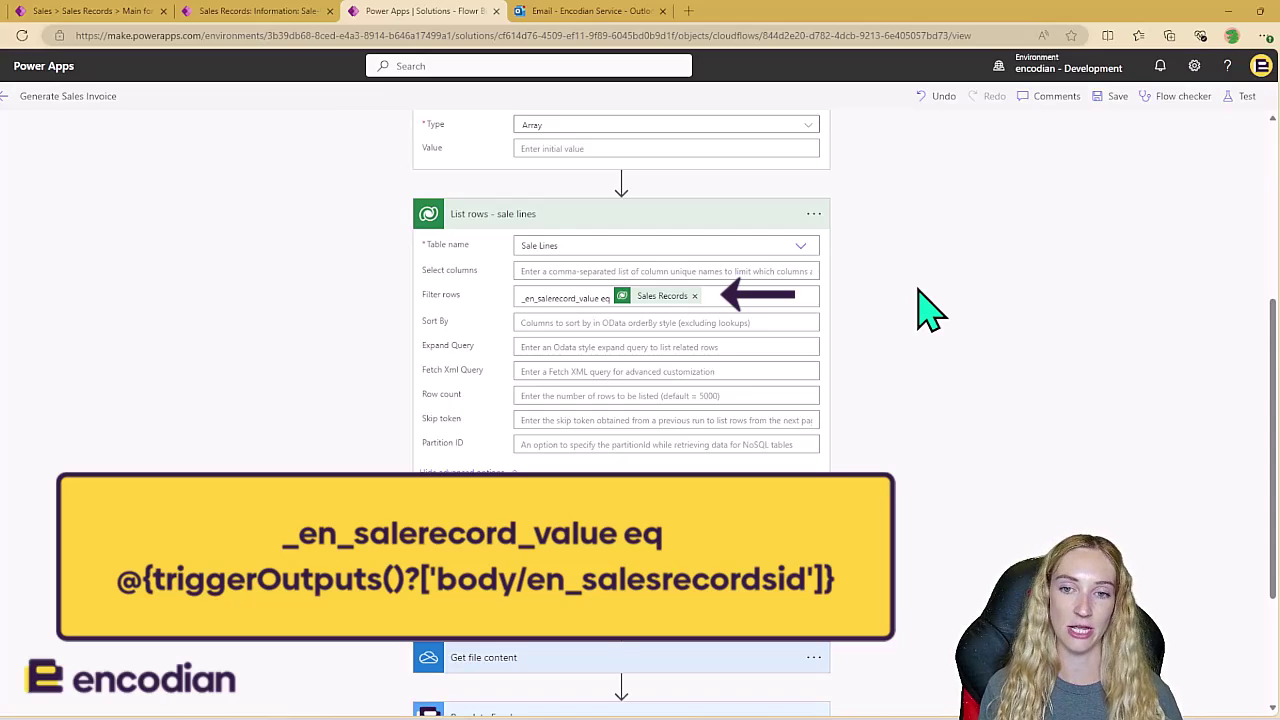
pyautogui.scroll(-3, 919, 291)
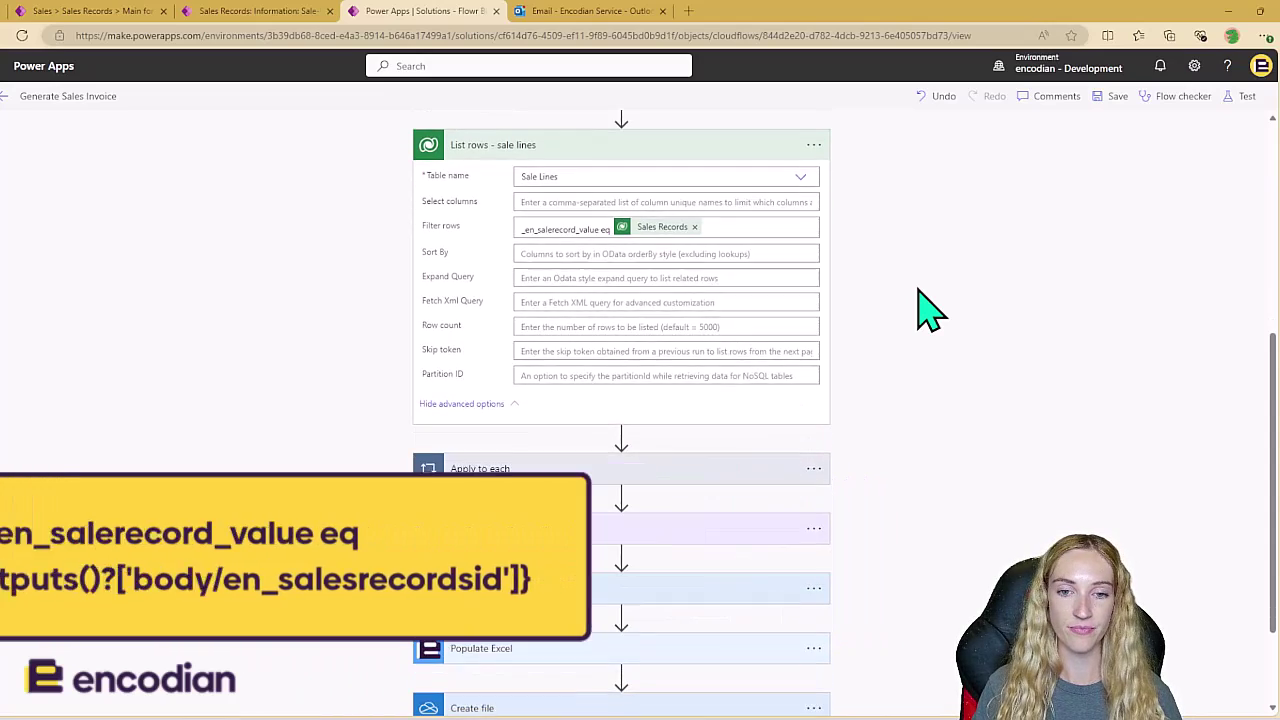
pyautogui.click(700, 334)
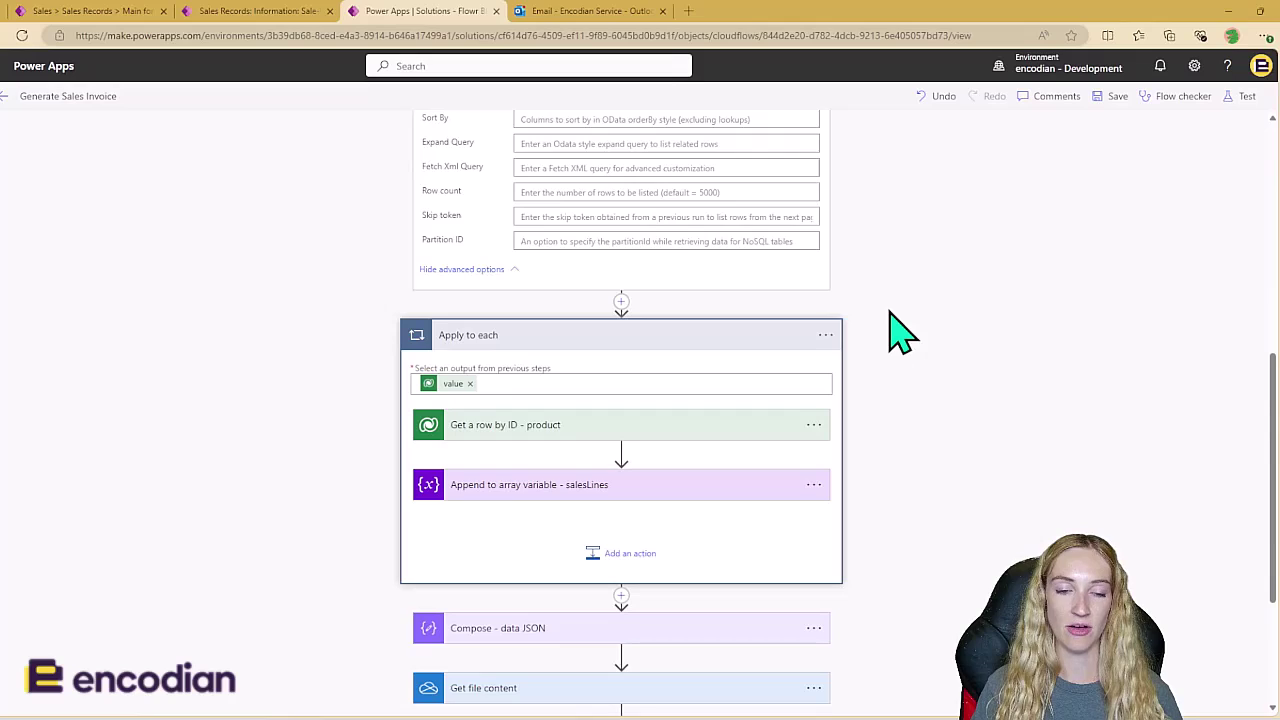
# Step: Expand the product Get a row by ID and salesLines Append to array variable actions inside the loop and examine their settings
pyautogui.scroll(-2, 893, 325)
pyautogui.click(735, 290)
pyautogui.click(700, 440)
pyautogui.scroll(-1, 915, 270)
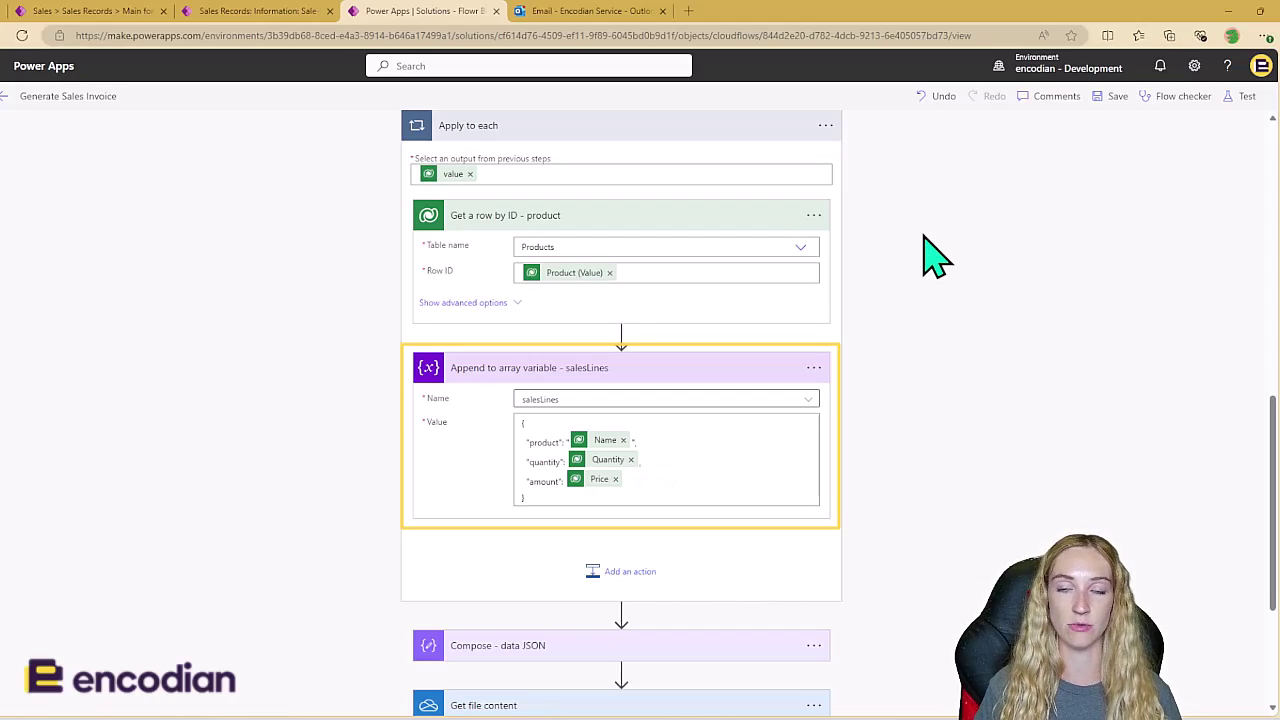
# Step: Expand the Compose - data JSON action and examine its invoice, customer and salesLines keys
pyautogui.scroll(-3, 930, 255)
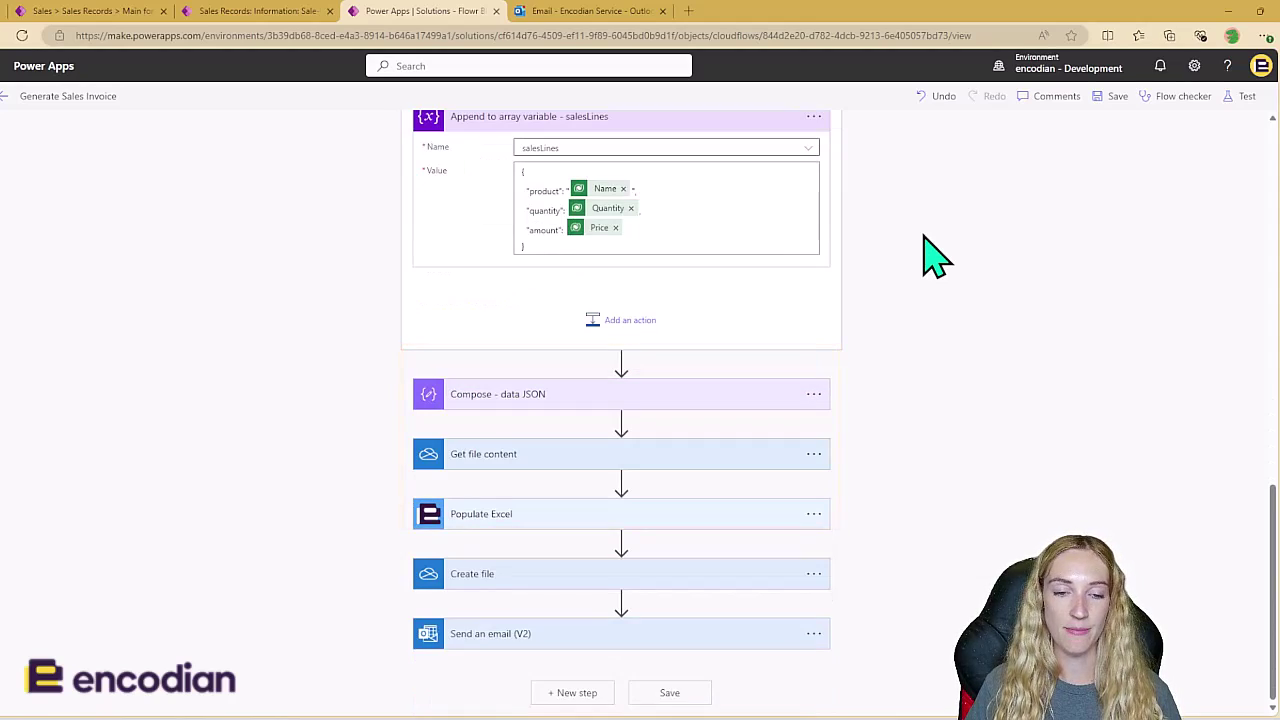
pyautogui.click(750, 395)
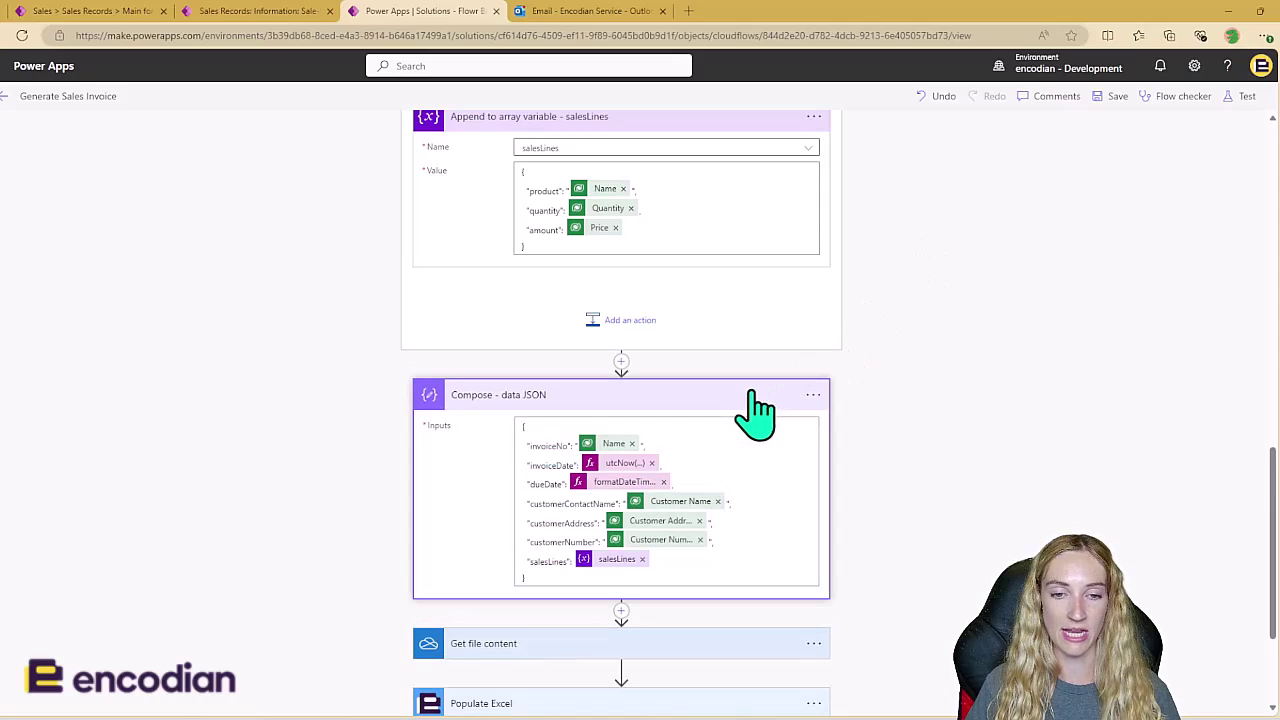
pyautogui.scroll(-2, 988, 360)
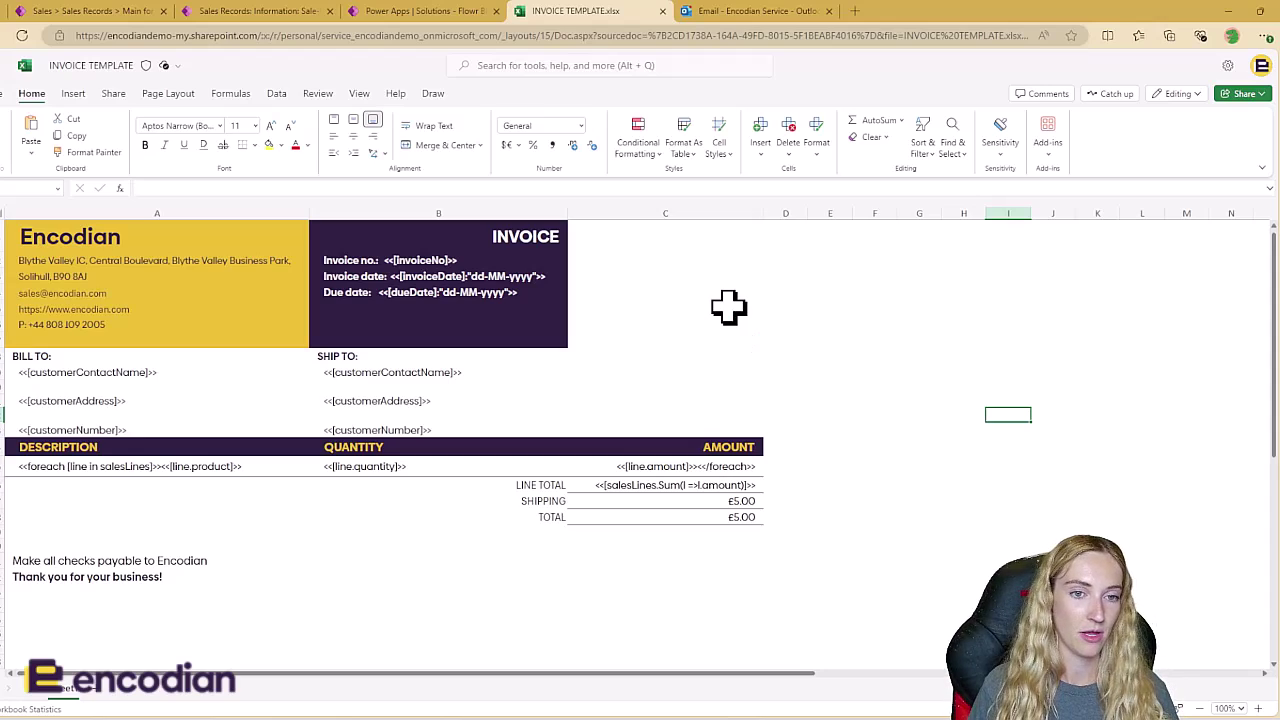
# Step: Examine the invoice number and invoice date placeholders in the header of the INVOICE TEMPLATE workbook
pyautogui.click(1259, 708)
pyautogui.click(1259, 708)
pyautogui.moveTo(566, 674); pyautogui.dragTo(440, 674)
pyautogui.scroll(1, 508, 418)
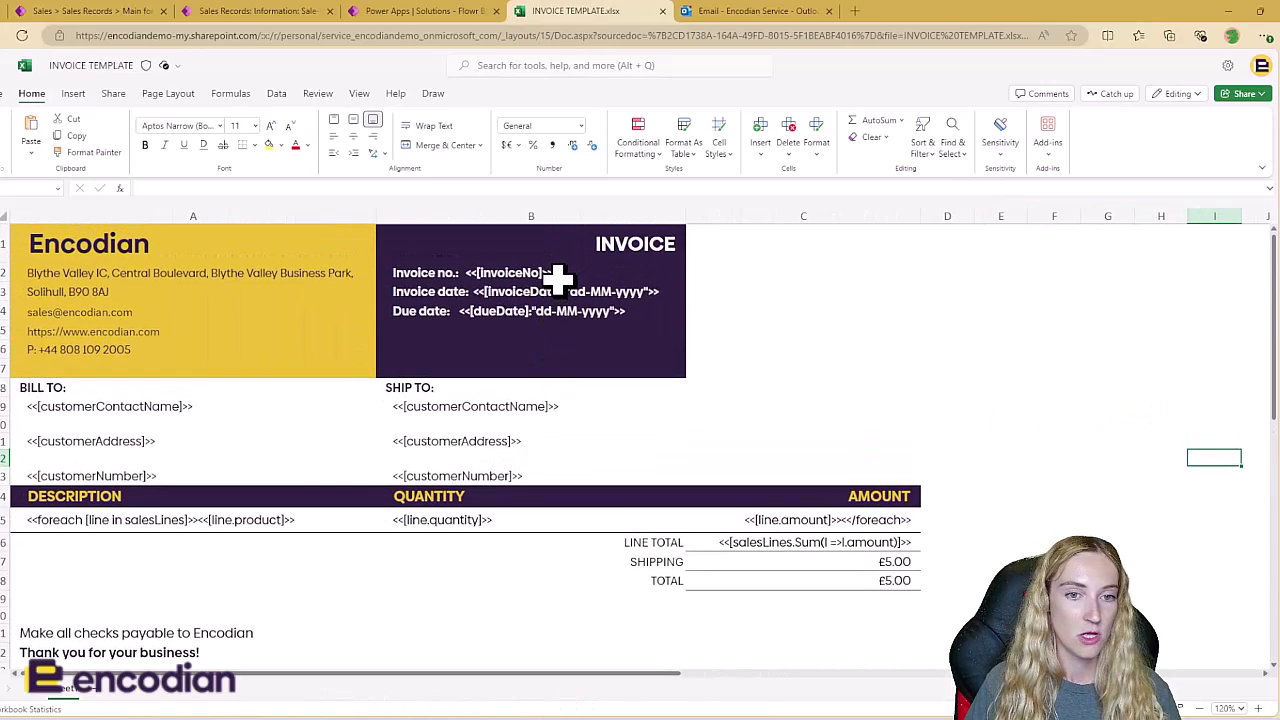
pyautogui.click(515, 273)
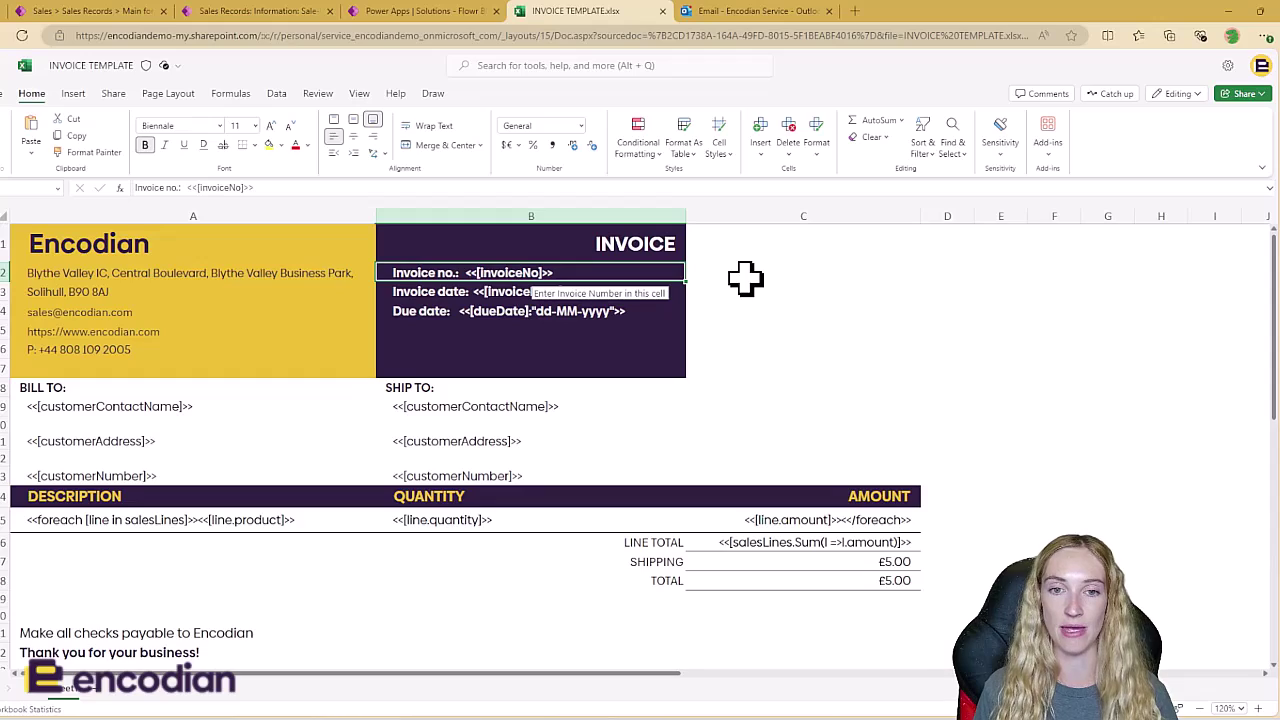
pyautogui.click(745, 279)
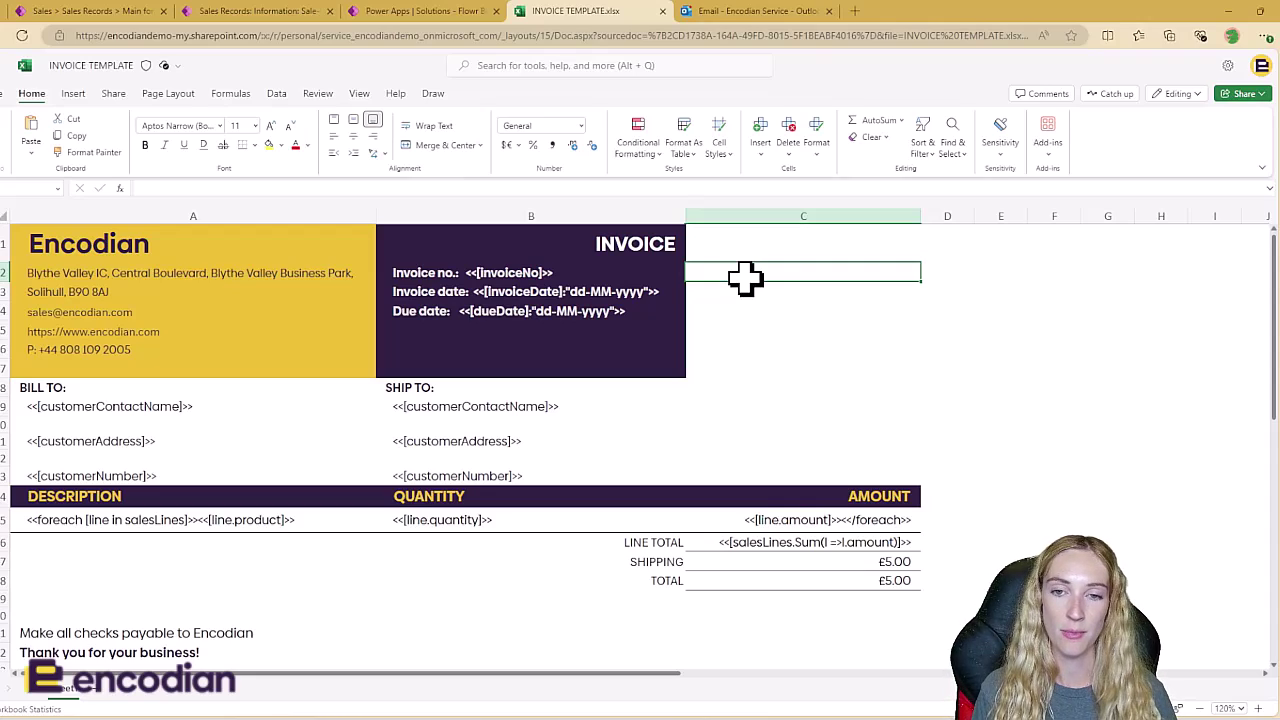
pyautogui.click(908, 334)
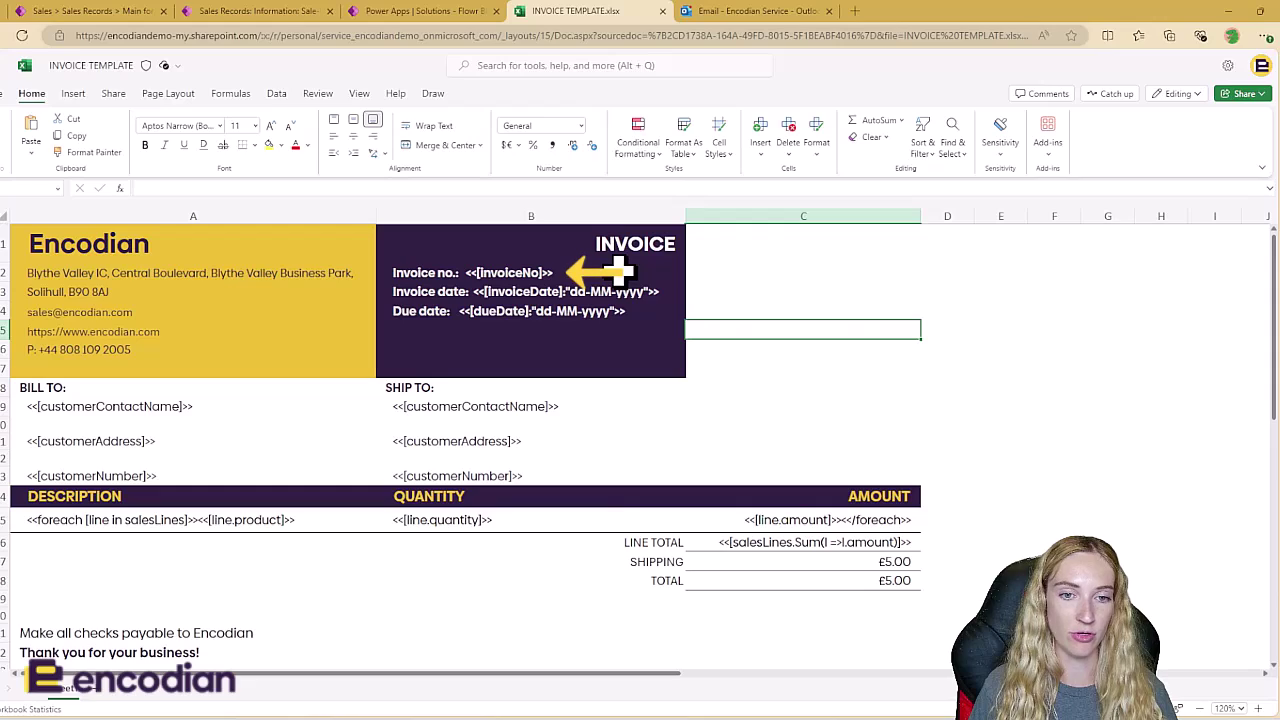
pyautogui.click(678, 293)
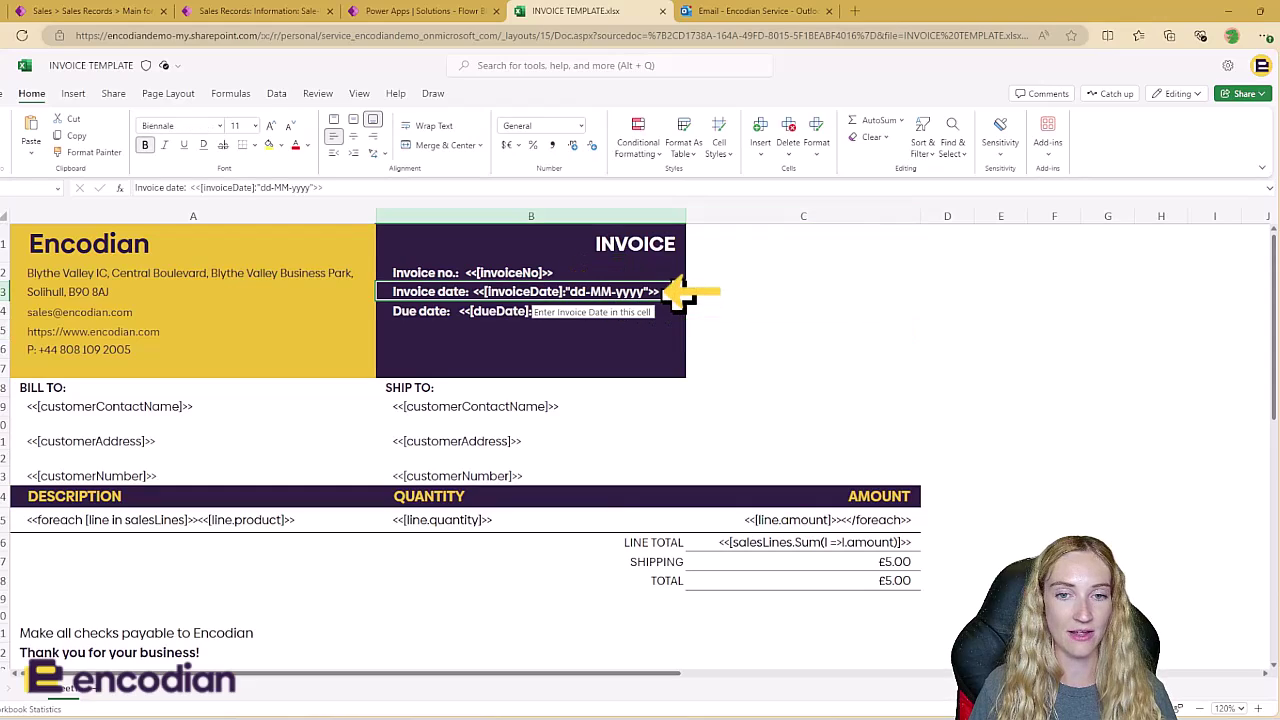
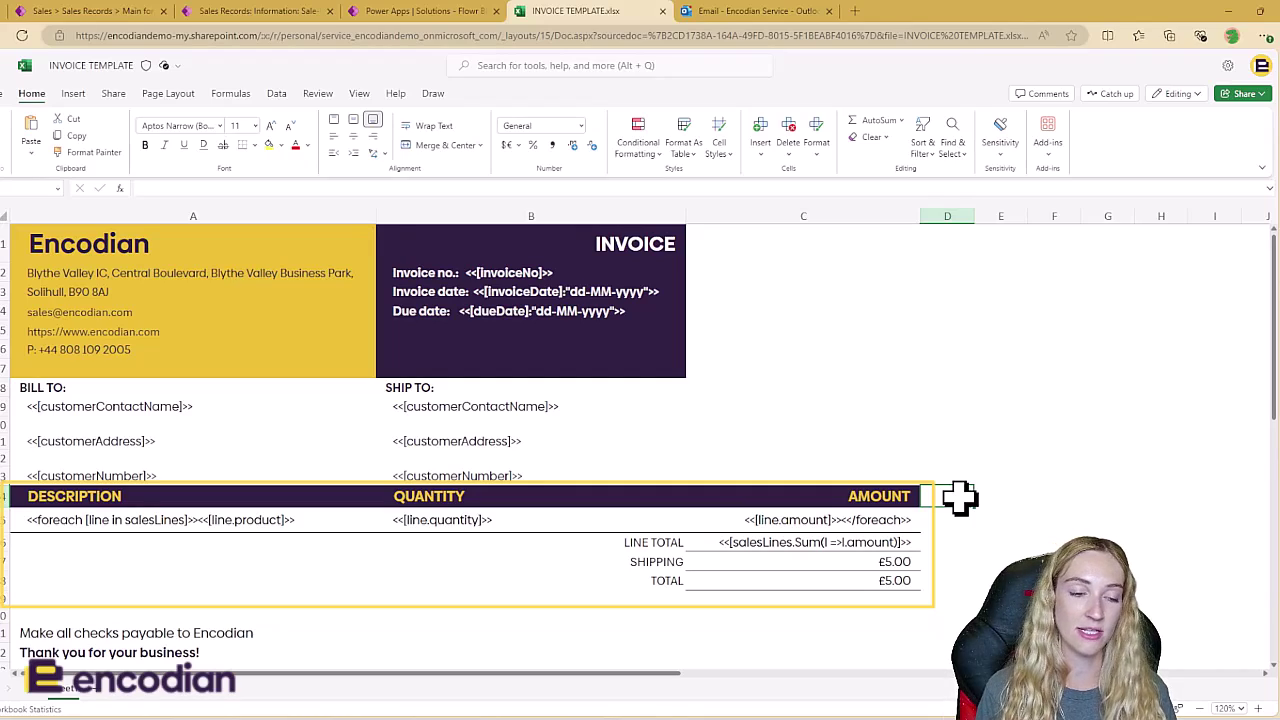
# Step: Examine the foreach tags and the product, quantity and amount placeholders in the template's line item row
pyautogui.click(63, 523)
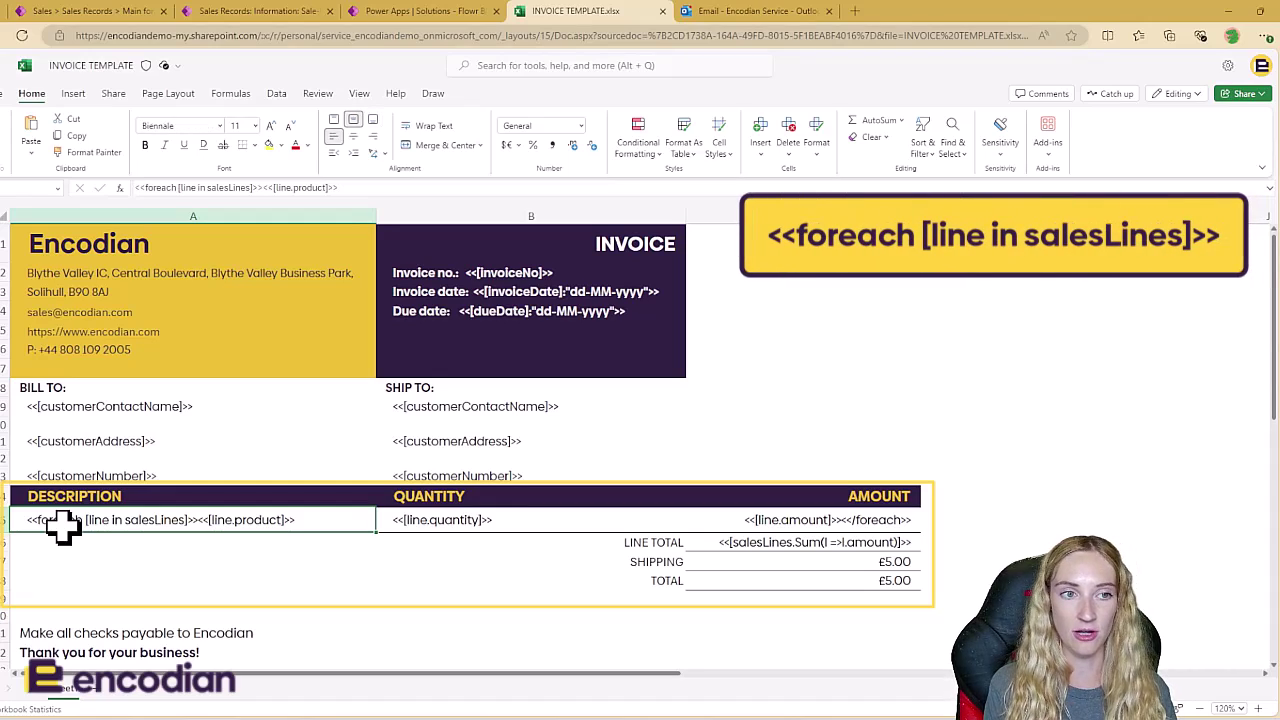
pyautogui.click(805, 519)
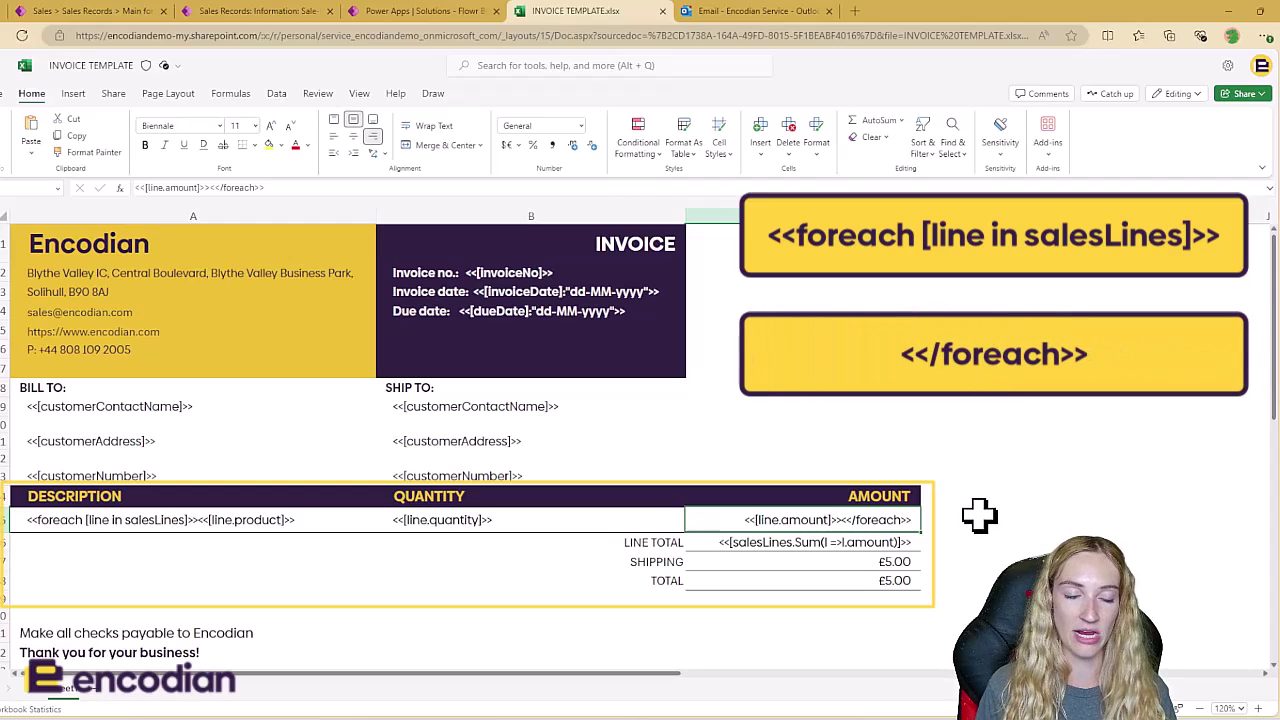
pyautogui.click(123, 520)
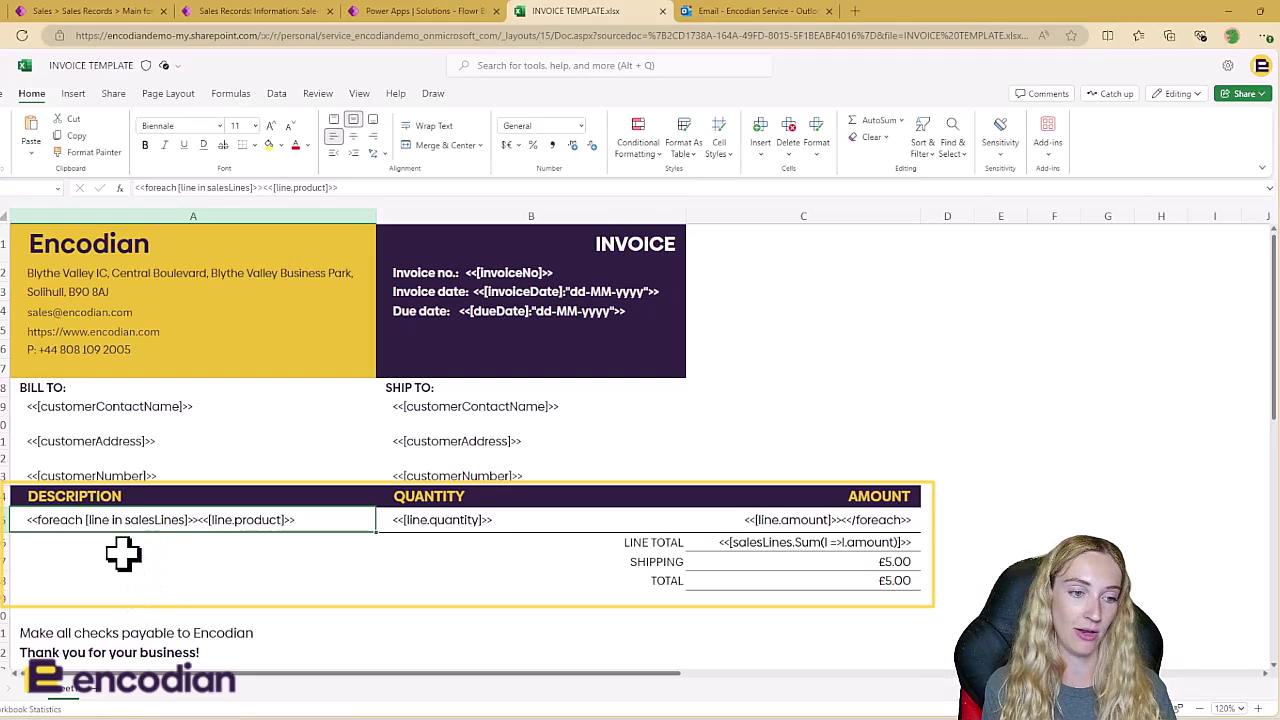
pyautogui.click(443, 519)
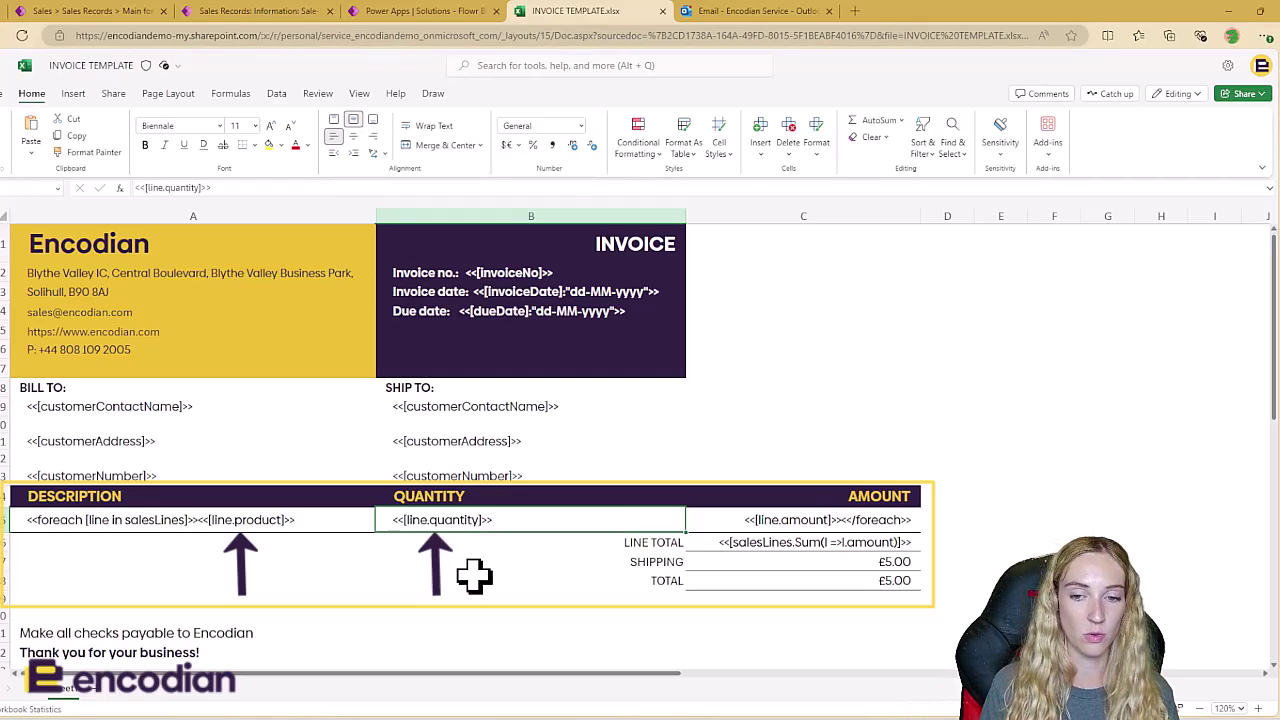
pyautogui.click(749, 517)
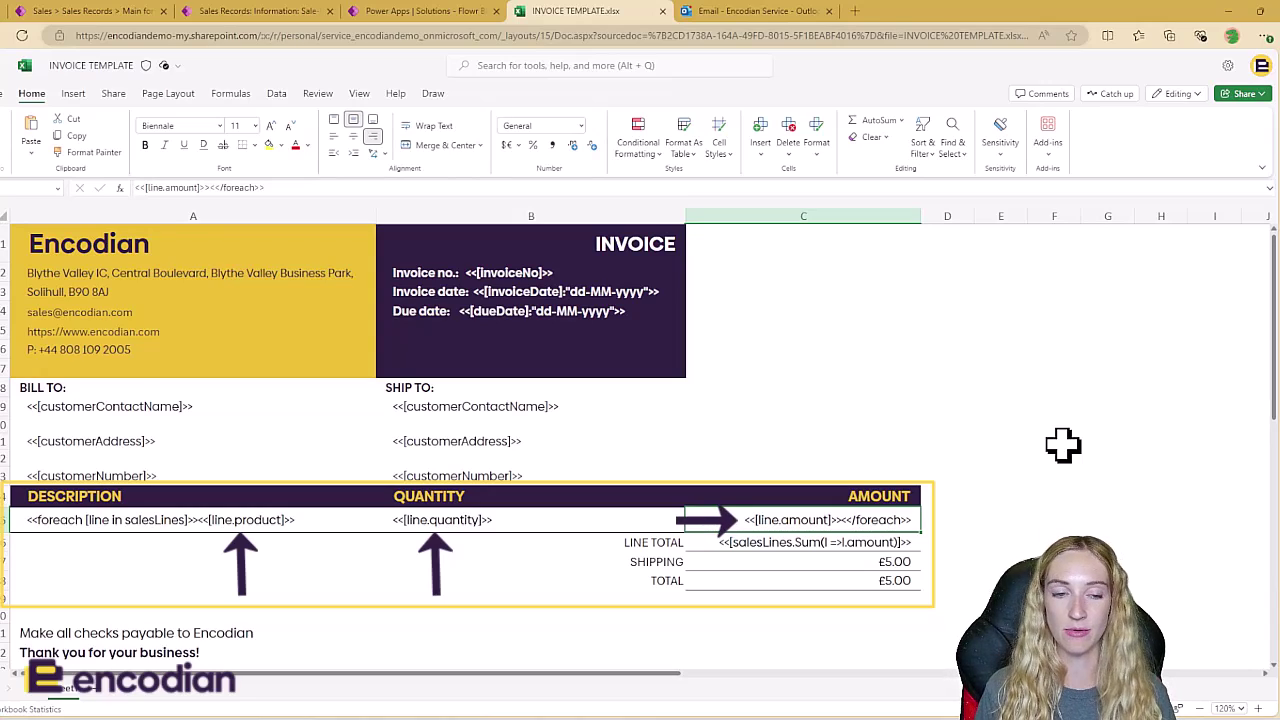
pyautogui.click(900, 496)
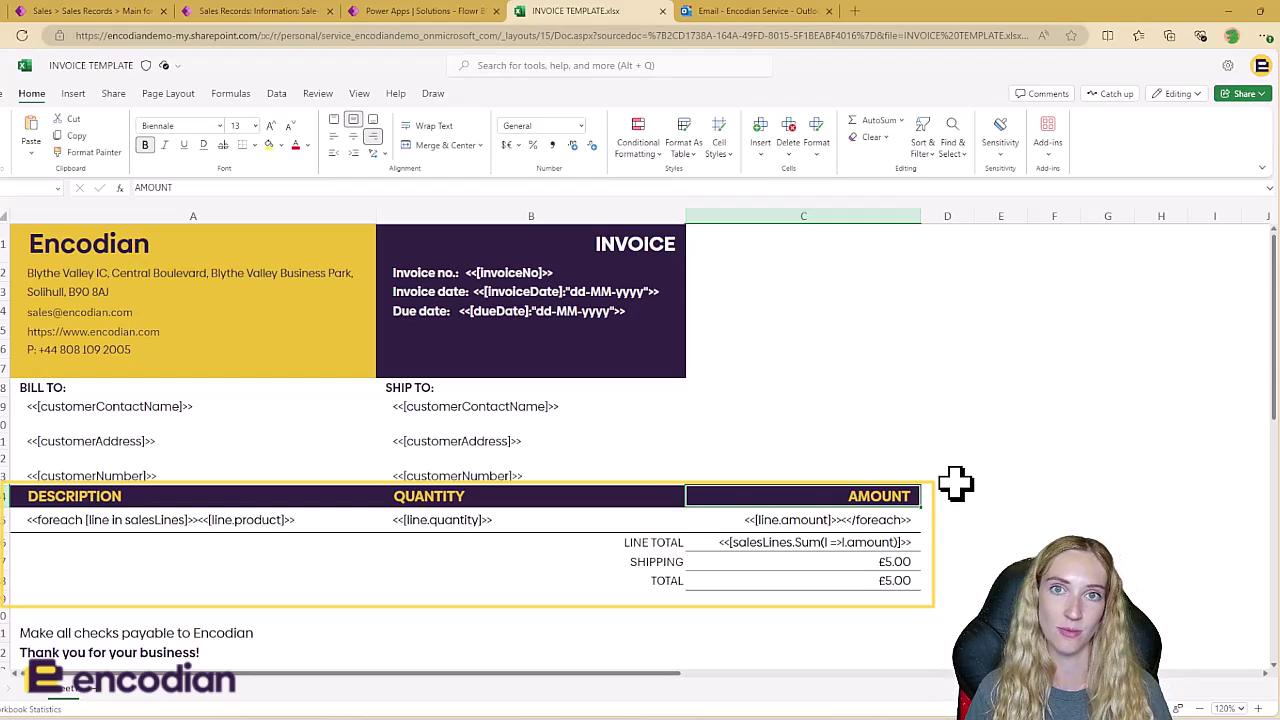
# Step: Examine the salesLines Sum expression in the LINE TOTAL cell and the SUM formula in the TOTAL cell
pyautogui.click(900, 542)
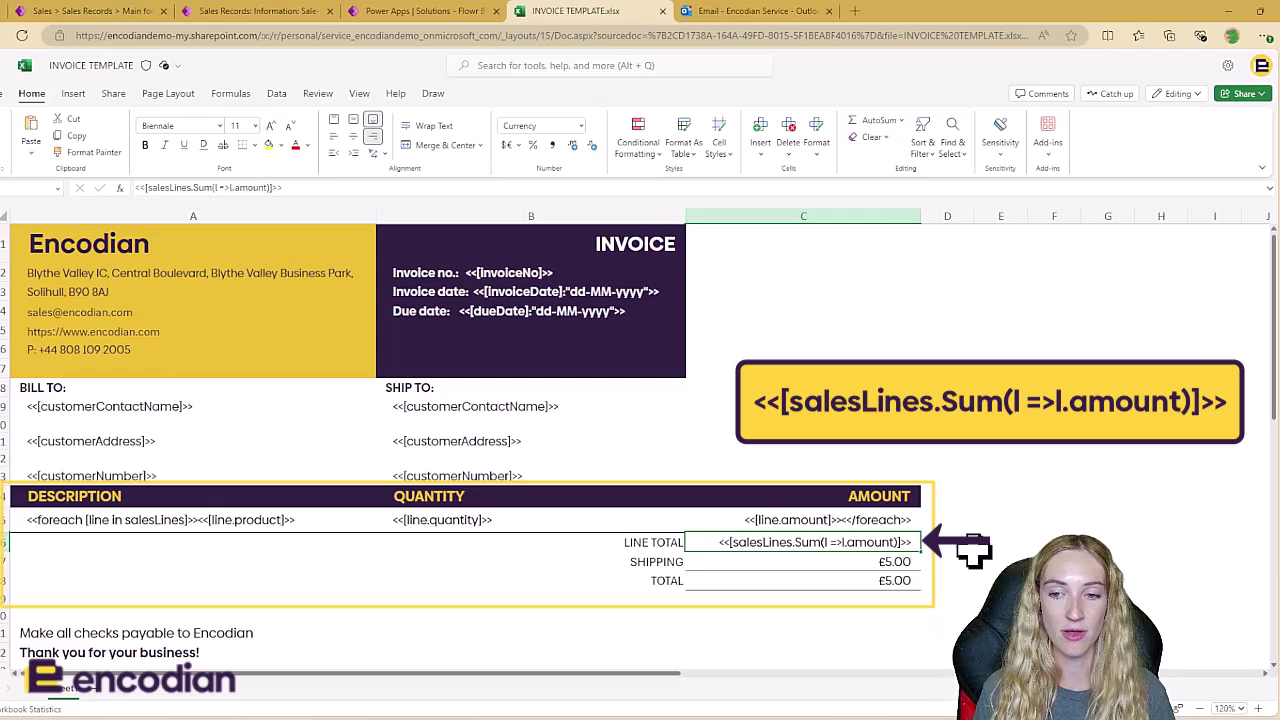
pyautogui.moveTo(884, 500); pyautogui.dragTo(876, 520)
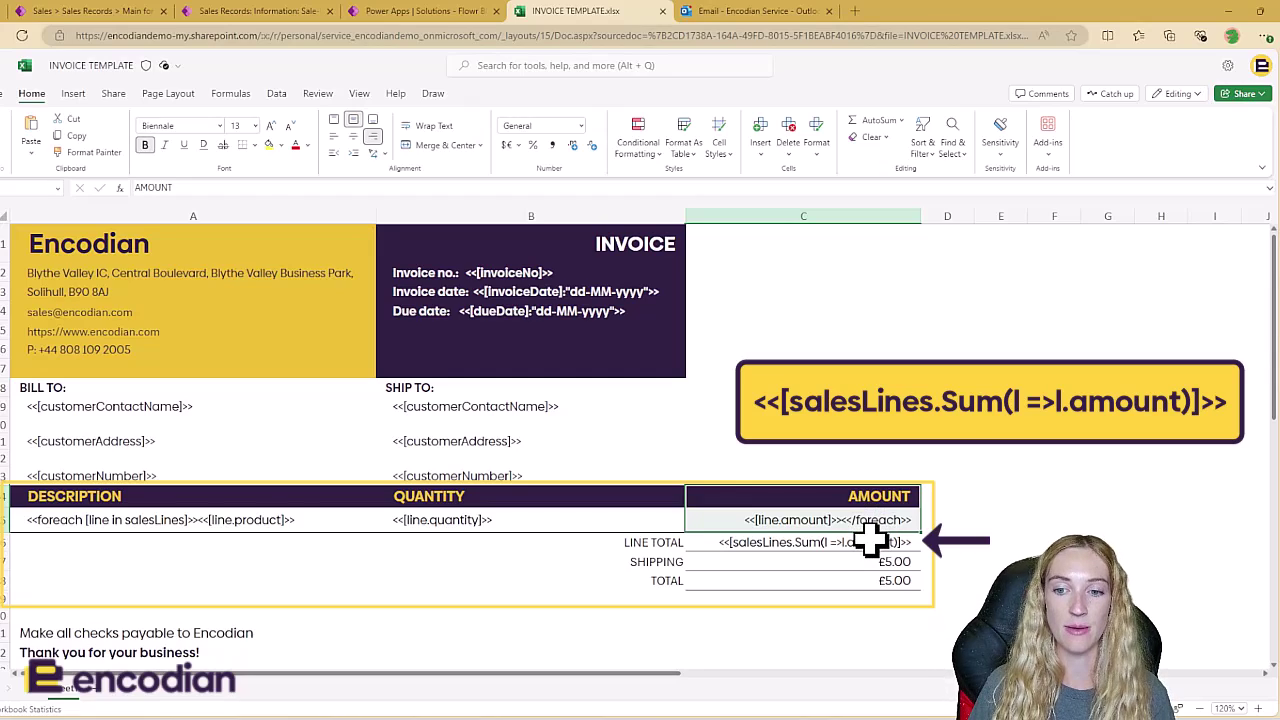
pyautogui.click(871, 542)
pyautogui.press('Down')
pyautogui.press('Down')
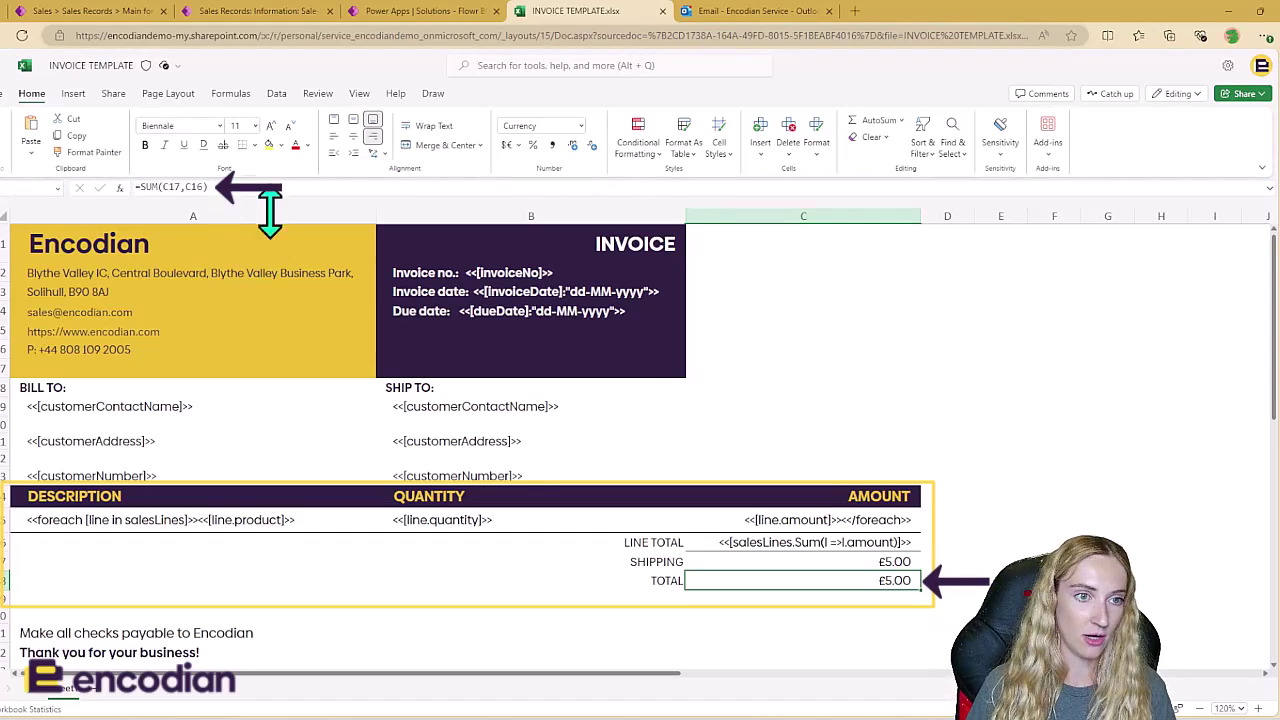
pyautogui.click(860, 545)
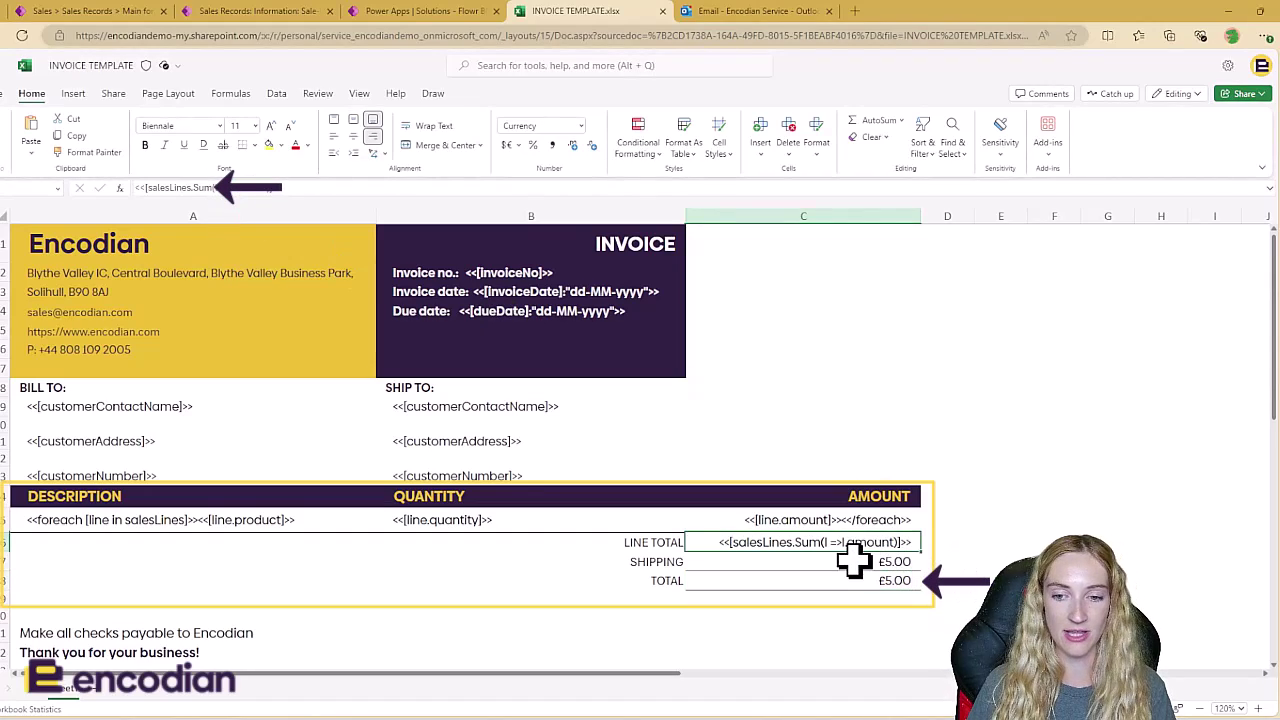
pyautogui.click(960, 560)
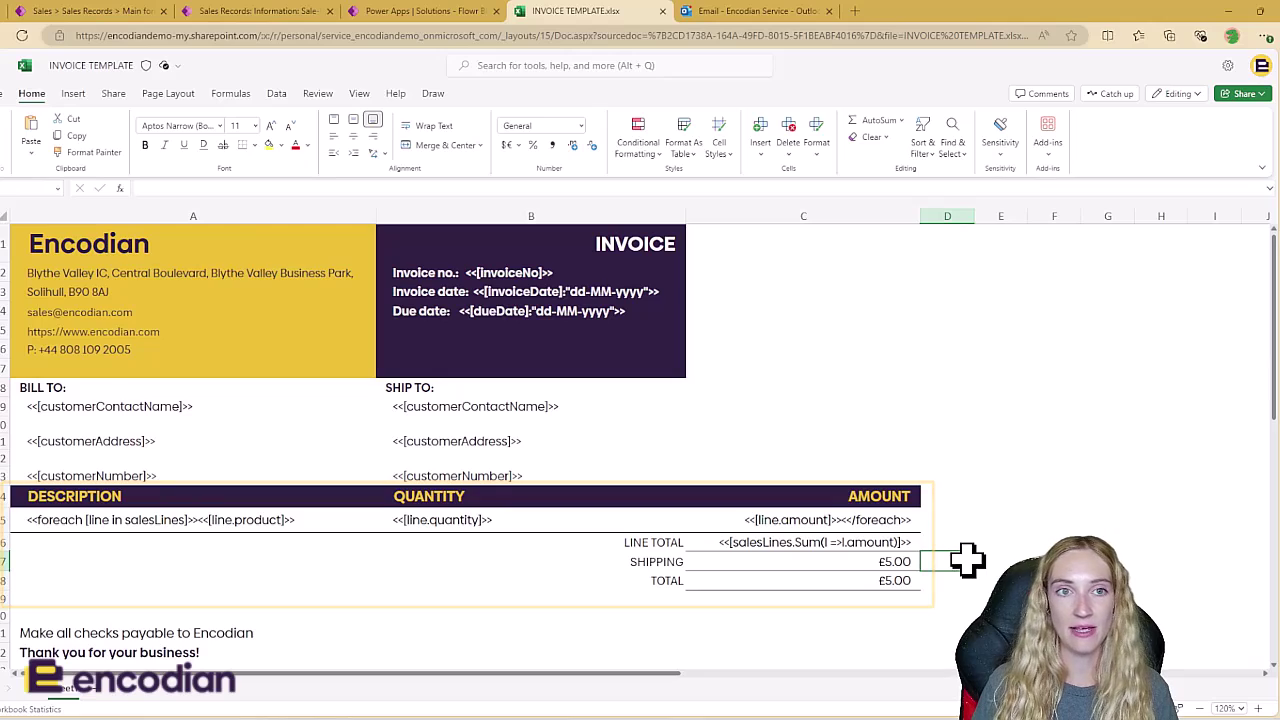
# Step: Compare the invoiceNo key in the flow's Compose - data JSON action with the invoice number placeholder in the template workbook
pyautogui.click(400, 12)
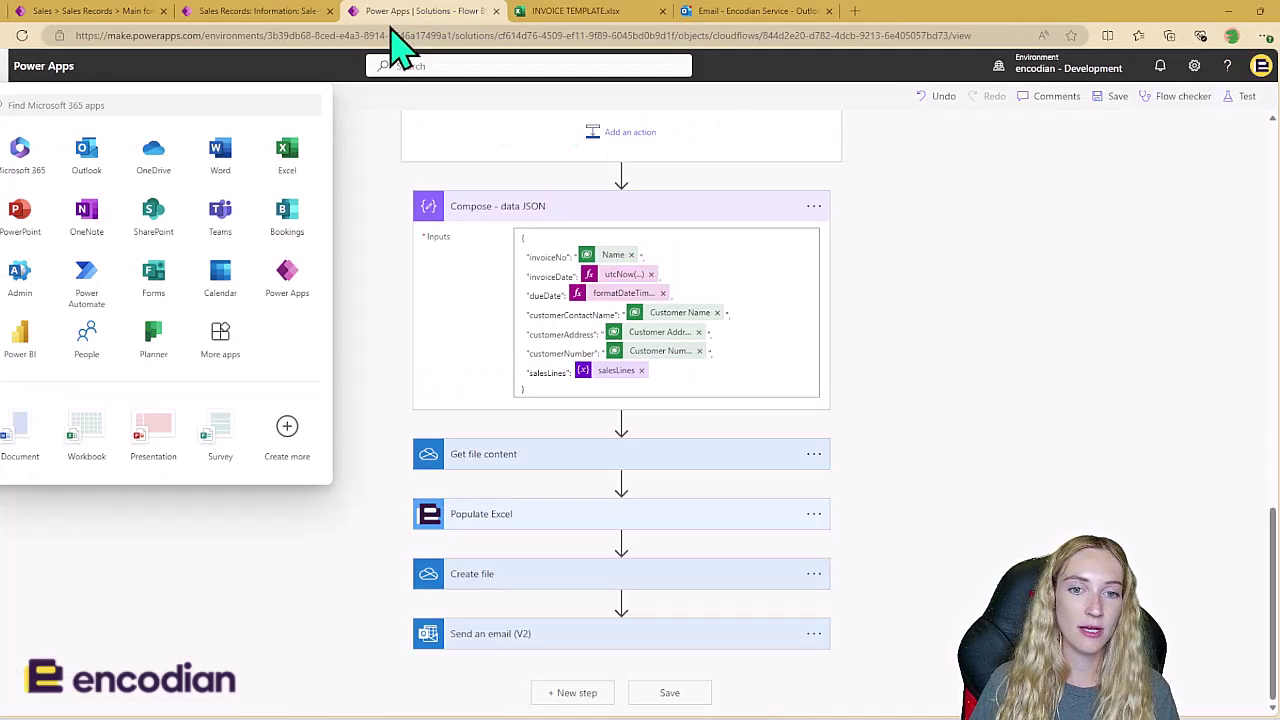
pyautogui.click(8, 80)
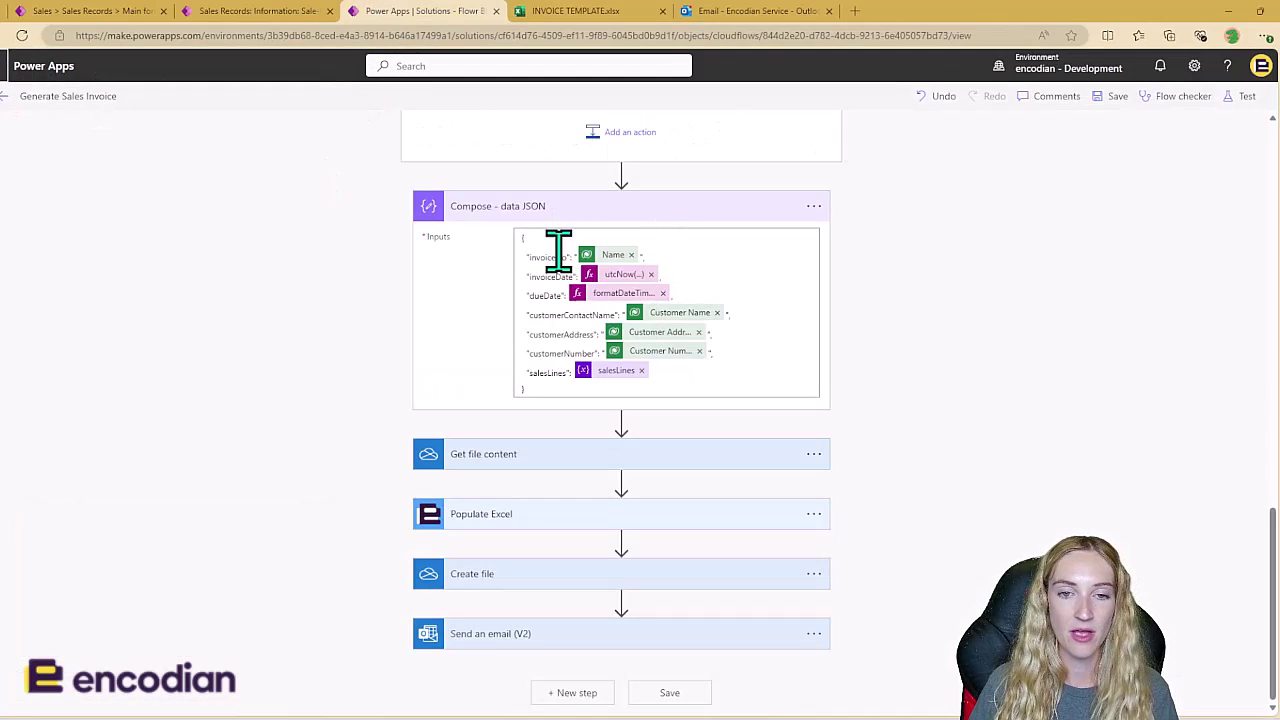
pyautogui.click(532, 258)
pyautogui.moveTo(532, 257); pyautogui.dragTo(566, 257)
pyautogui.click(905, 288)
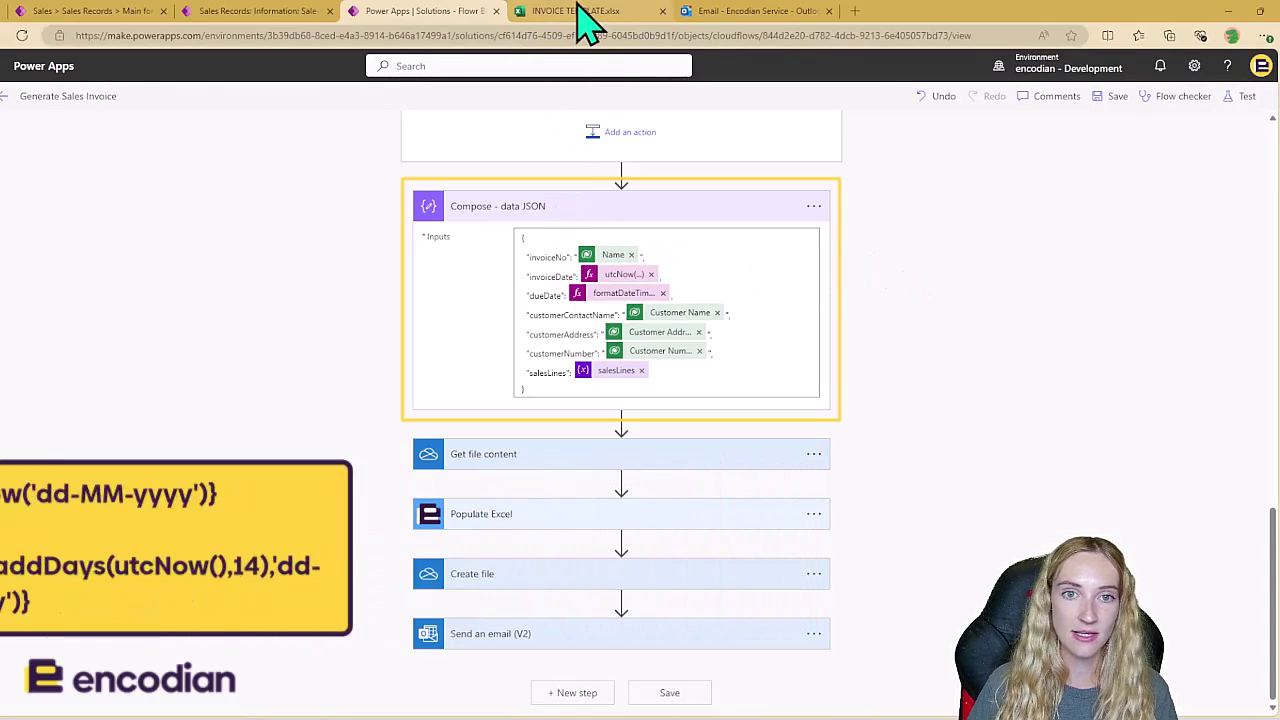
pyautogui.click(580, 12)
pyautogui.click(491, 274)
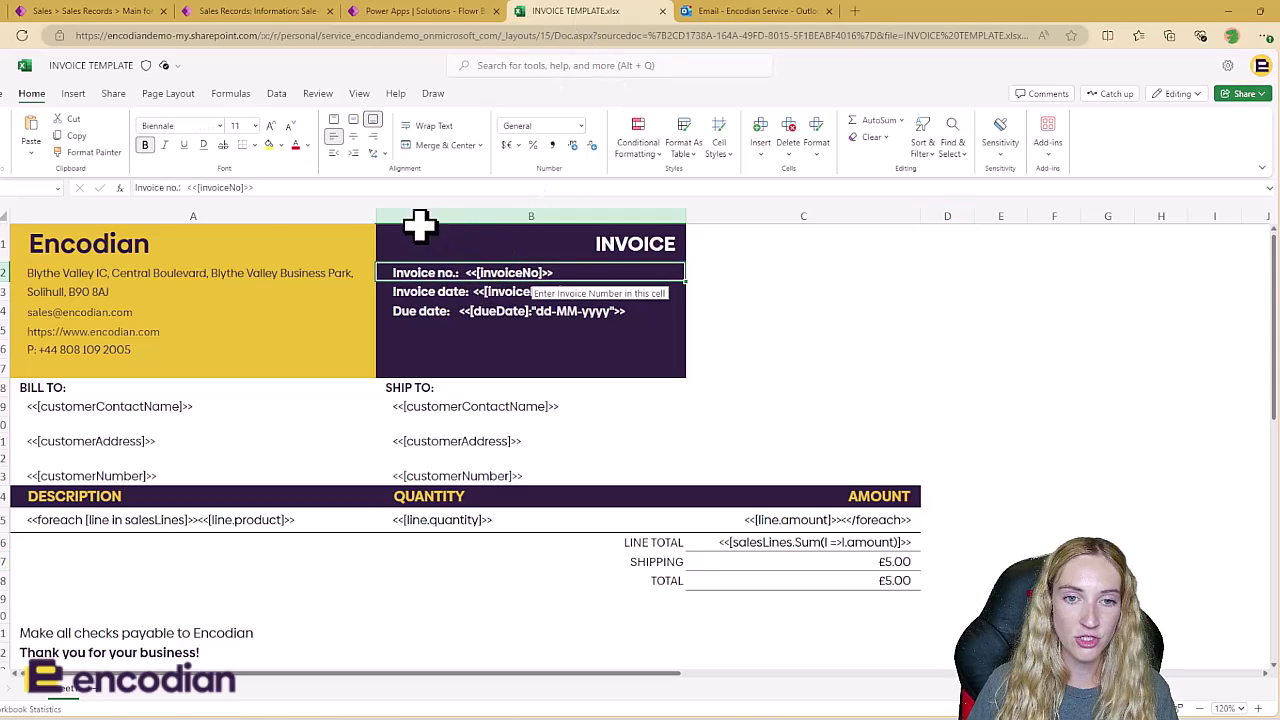
pyautogui.moveTo(241, 187); pyautogui.dragTo(196, 187)
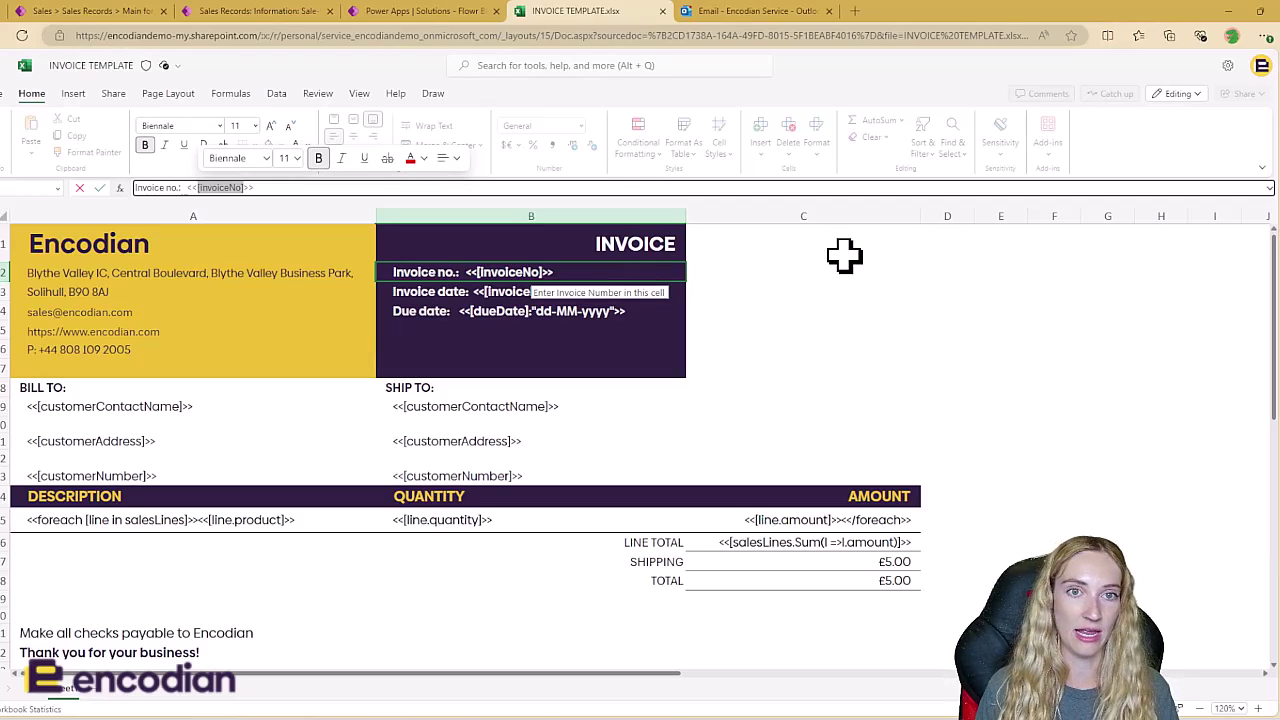
# Step: Compare the salesLines key in the flow's Compose action with the salesLines name in the template's foreach tag
pyautogui.click(429, 12)
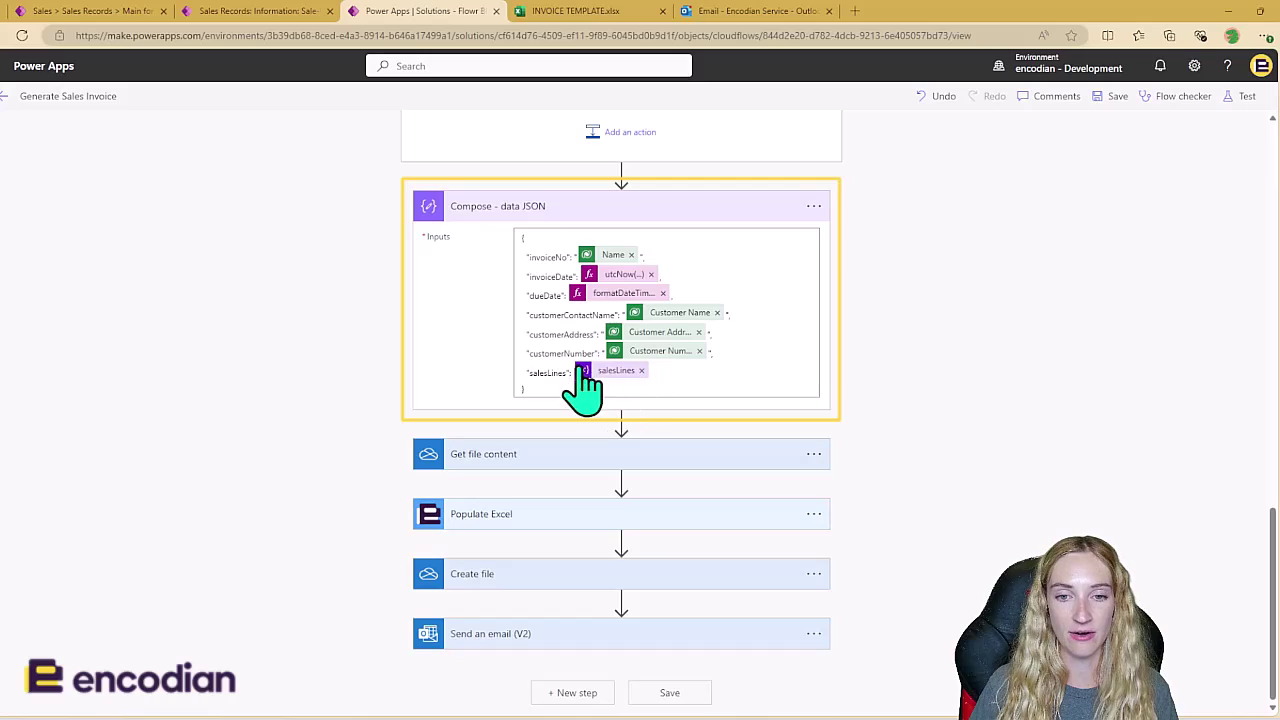
pyautogui.moveTo(566, 372); pyautogui.dragTo(531, 371)
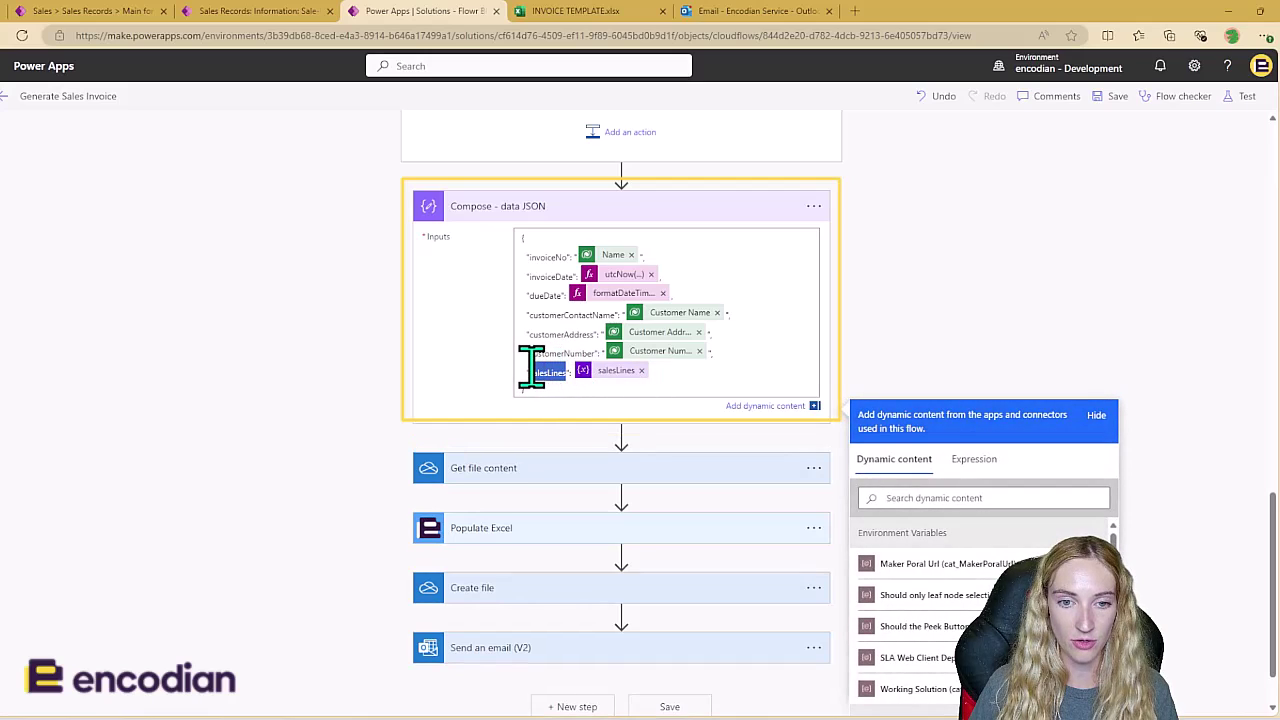
pyautogui.click(629, 12)
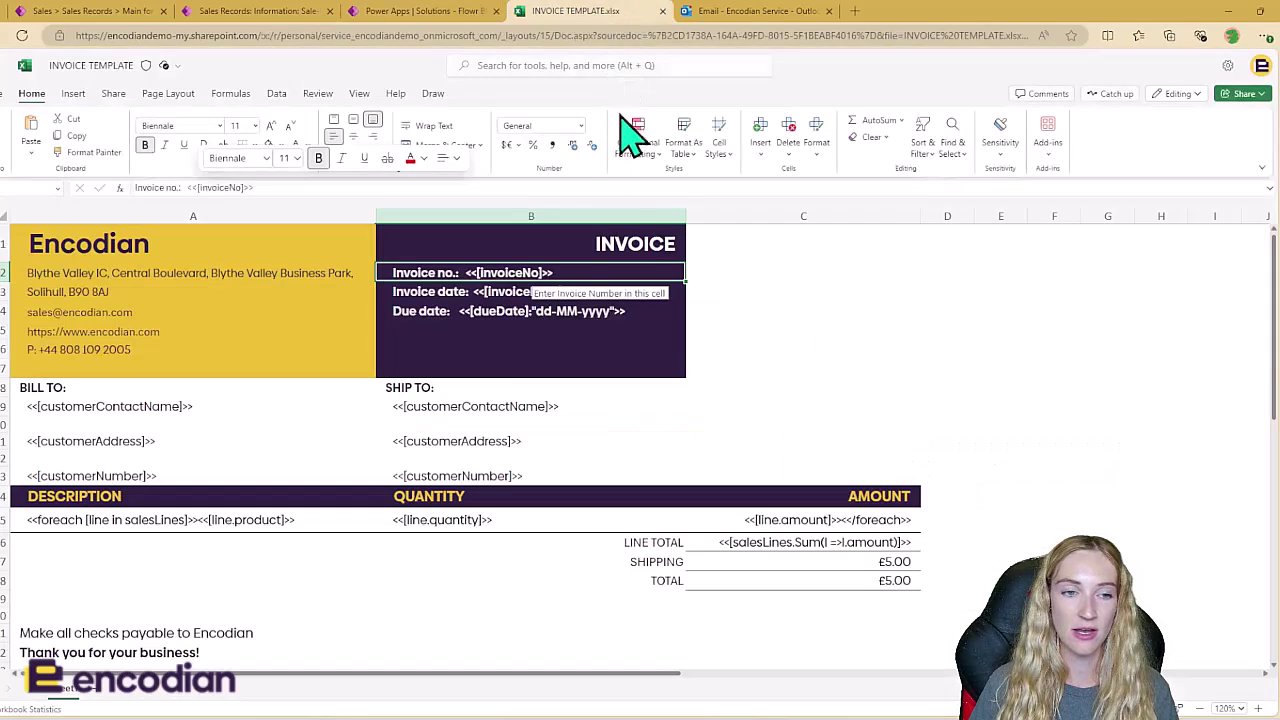
pyautogui.click(177, 514)
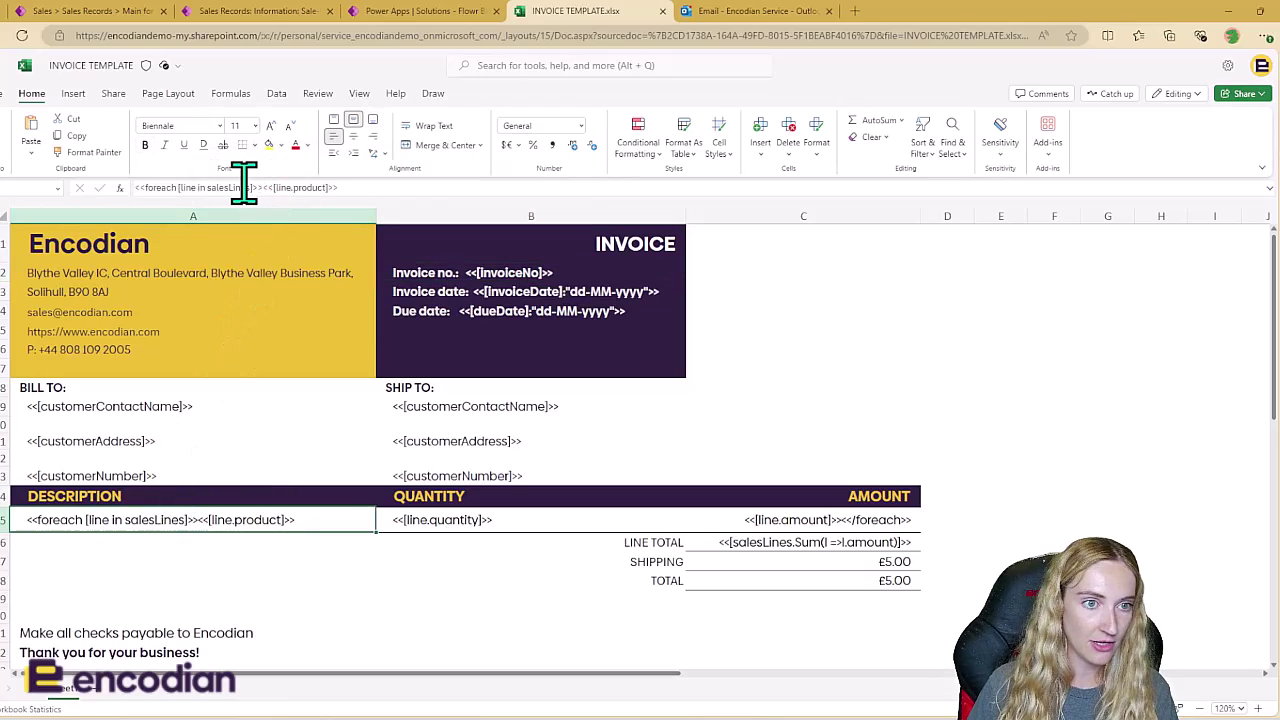
pyautogui.moveTo(251, 187); pyautogui.dragTo(209, 187)
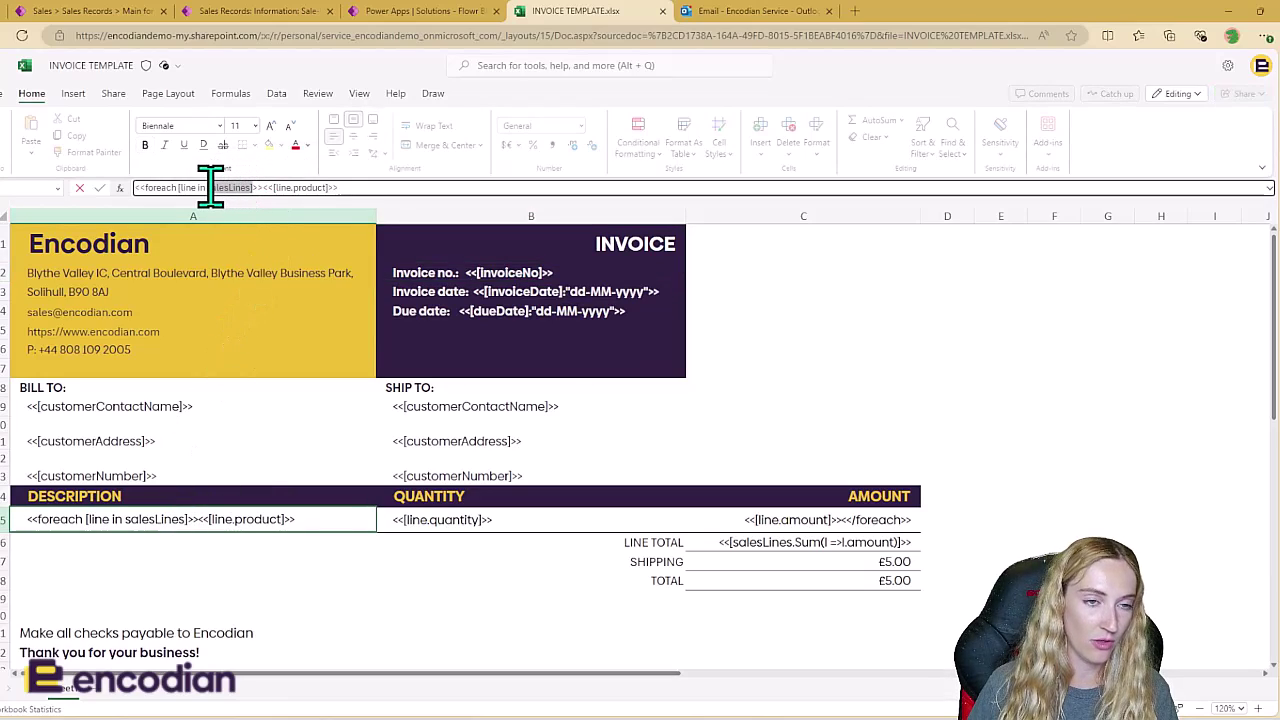
pyautogui.click(846, 277)
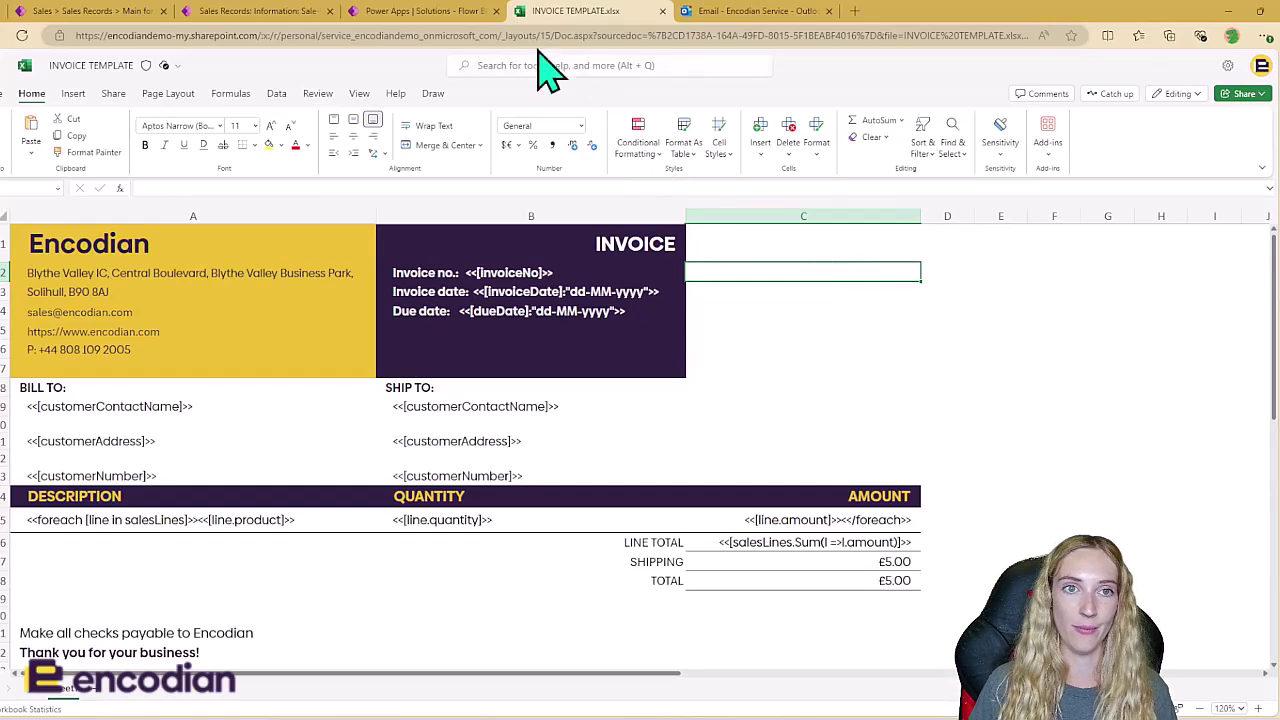
# Step: Return to the Generate Sales Invoice flow, examine the Get file content file, and expand Populate Excel with its advanced options
pyautogui.click(420, 11)
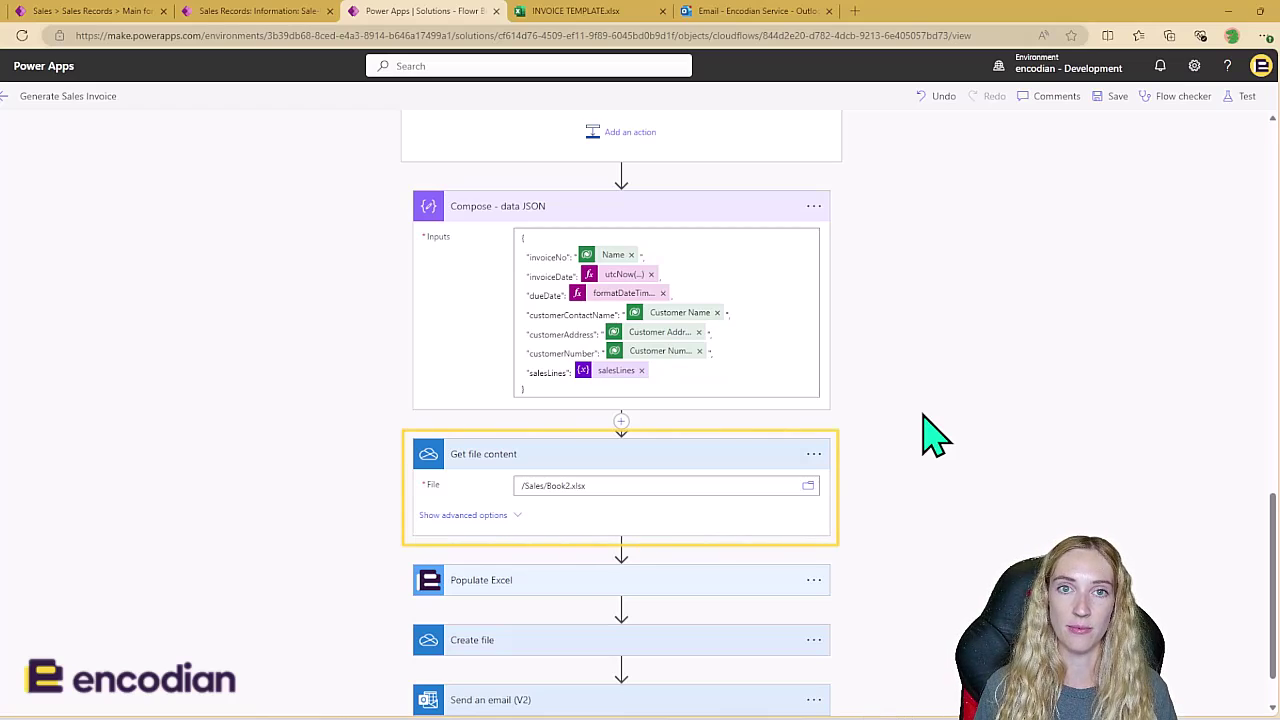
pyautogui.click(746, 582)
pyautogui.scroll(-2, 891, 514)
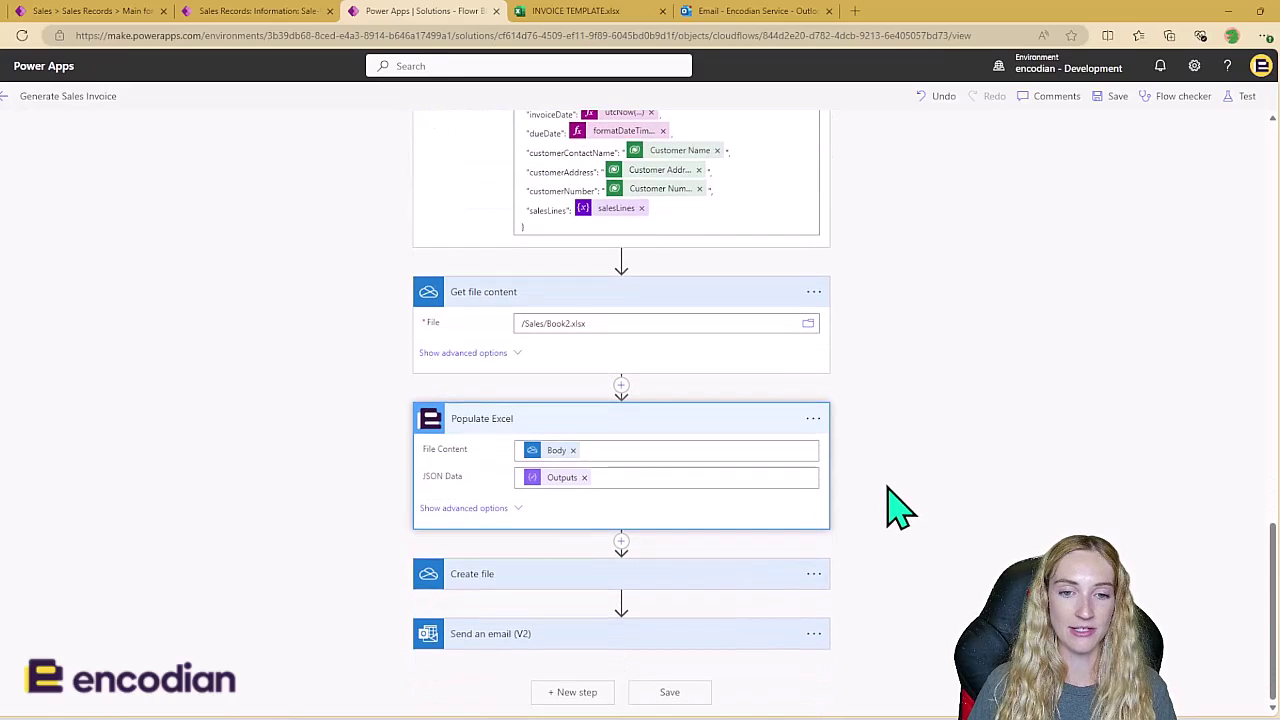
pyautogui.click(485, 510)
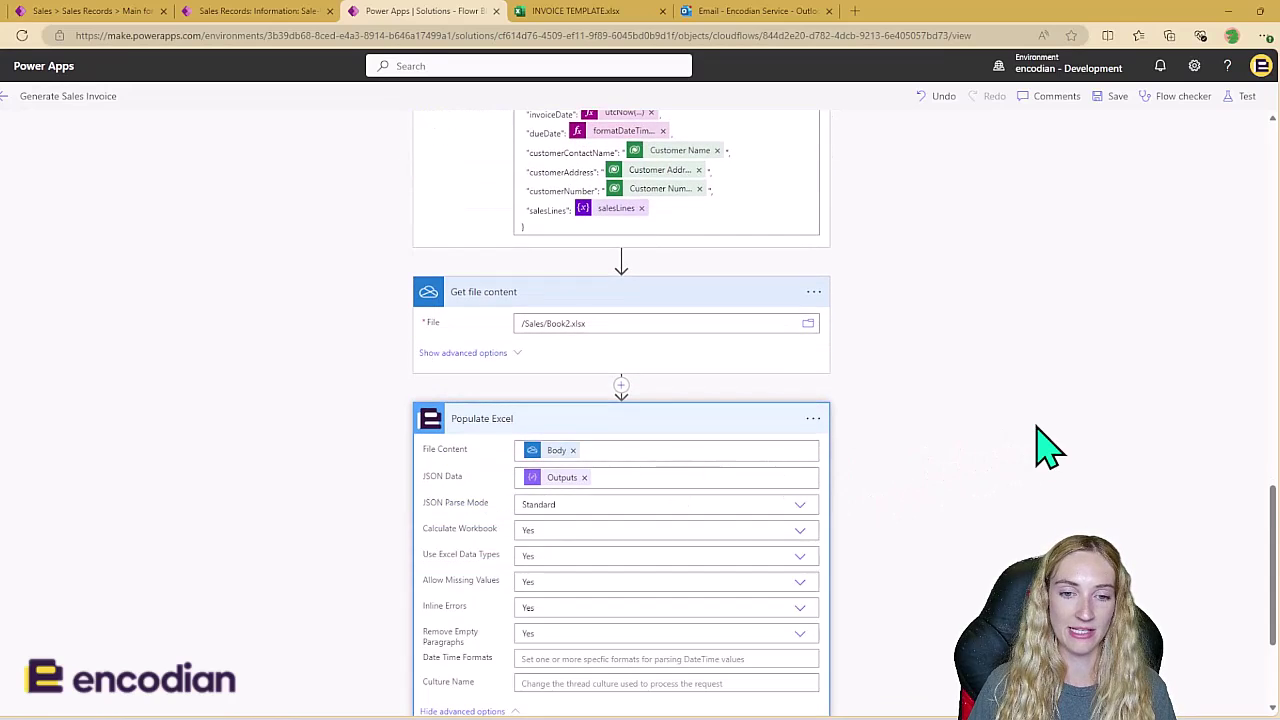
# Step: Examine the Populate Excel parameters, and expand the Create file action to examine its folder path, file name and file content
pyautogui.scroll(-3, 951, 388)
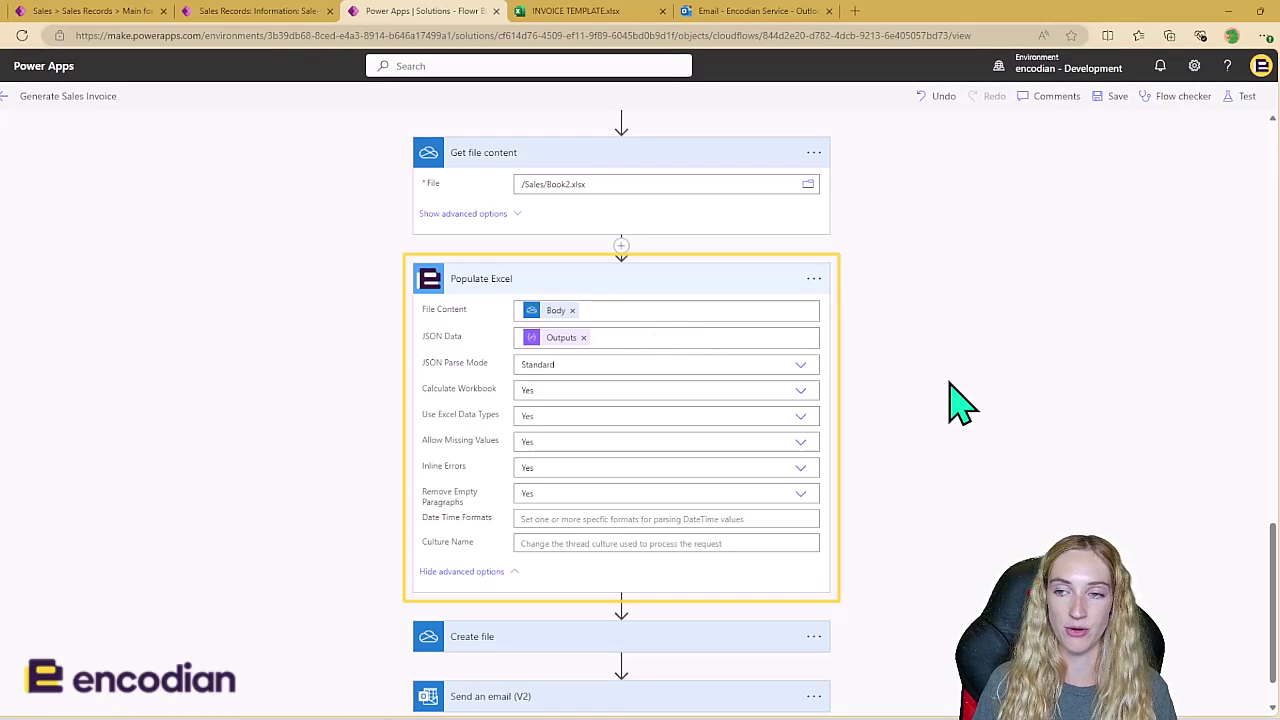
pyautogui.scroll(-1, 930, 430)
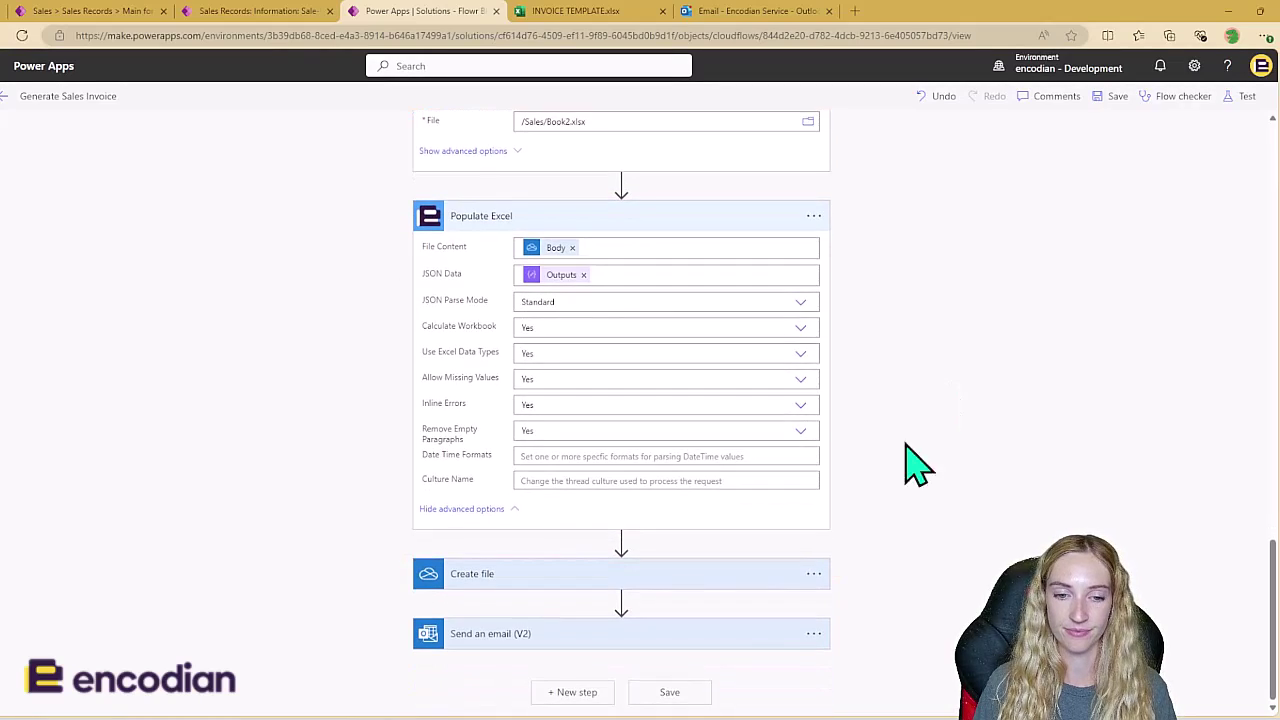
pyautogui.click(712, 580)
pyautogui.scroll(-2, 871, 506)
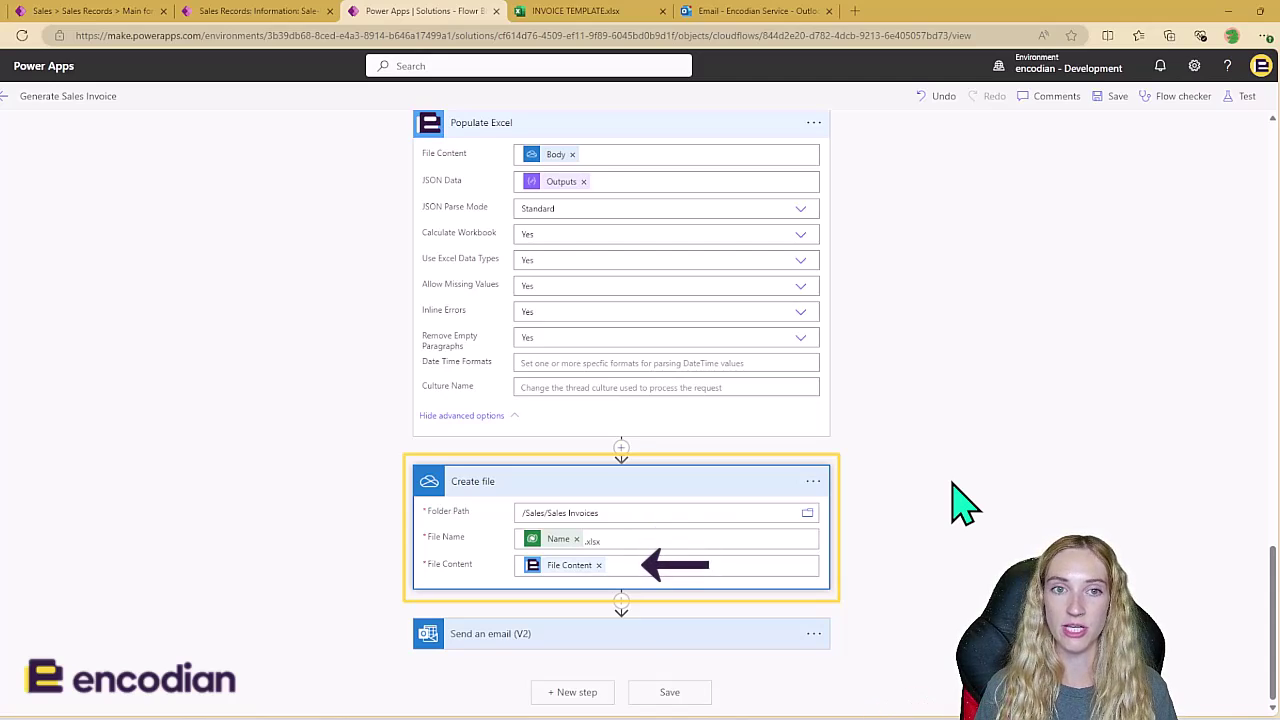
# Step: Expand Send an email (V2) with its advanced options and examine the recipient, subject, body and attachment fields
pyautogui.click(730, 634)
pyautogui.scroll(-2, 914, 537)
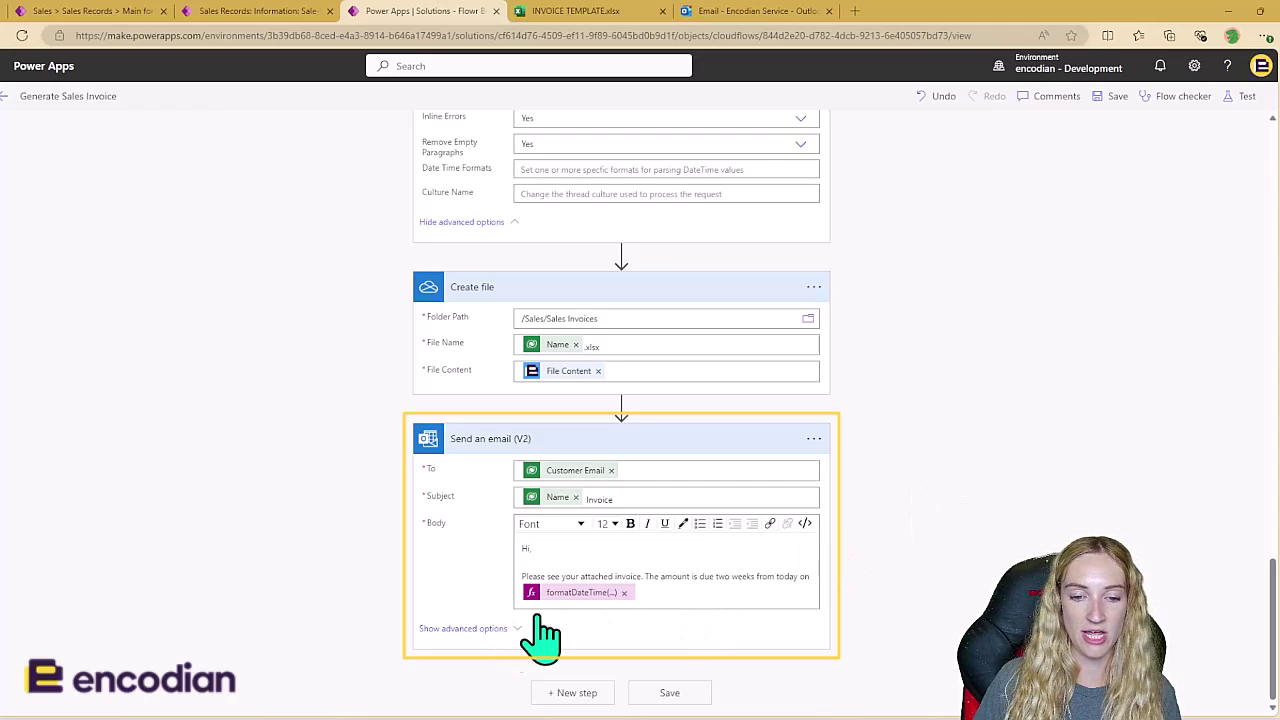
pyautogui.scroll(-2, 940, 537)
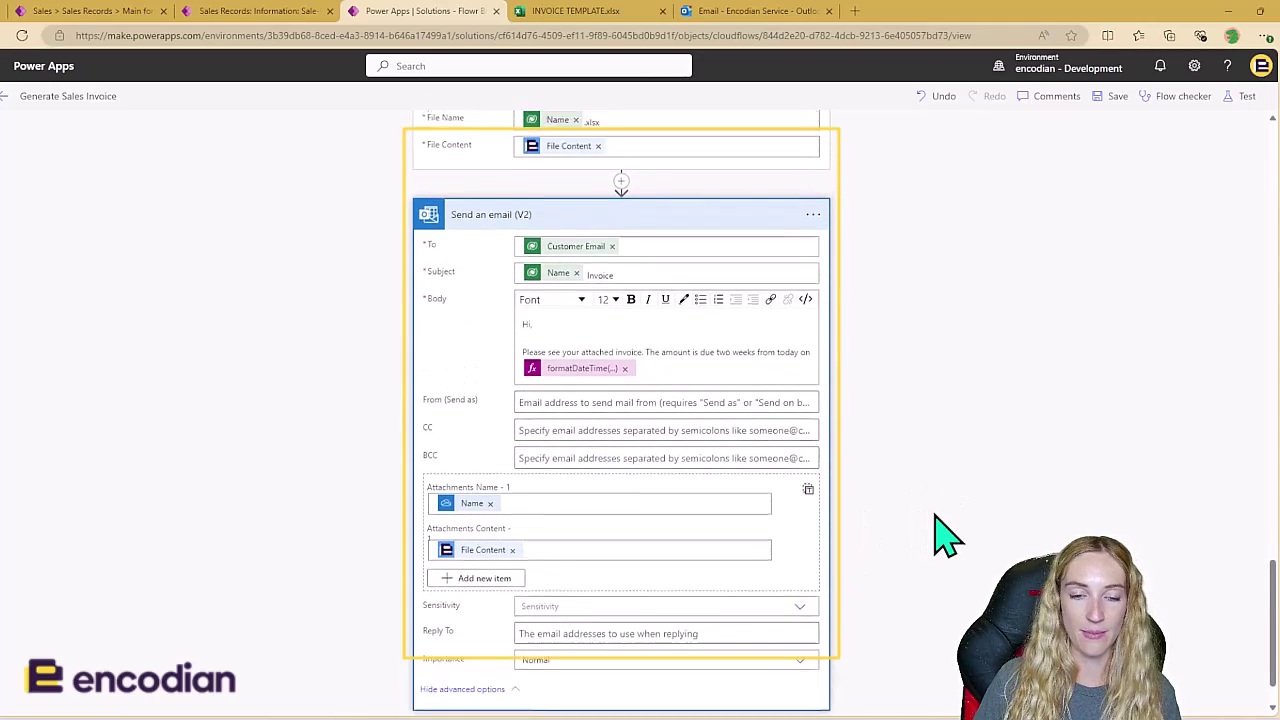
pyautogui.scroll(-1, 945, 537)
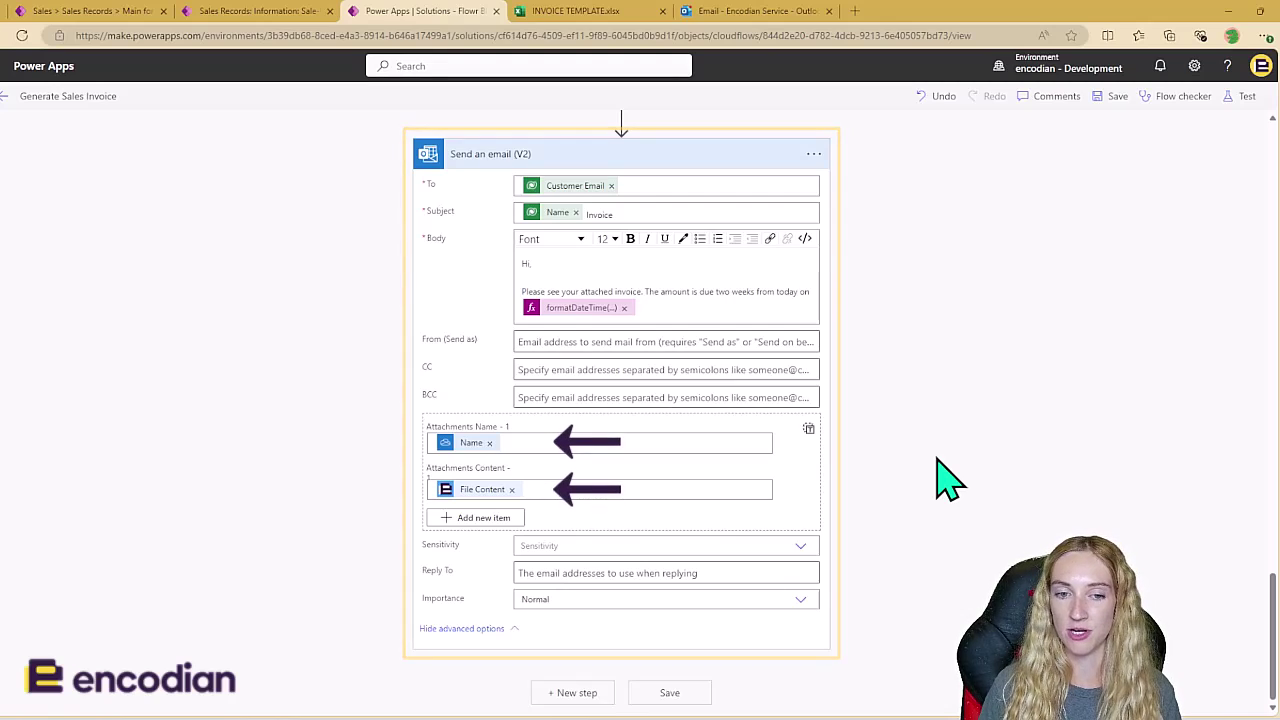
pyautogui.scroll(2, 948, 482)
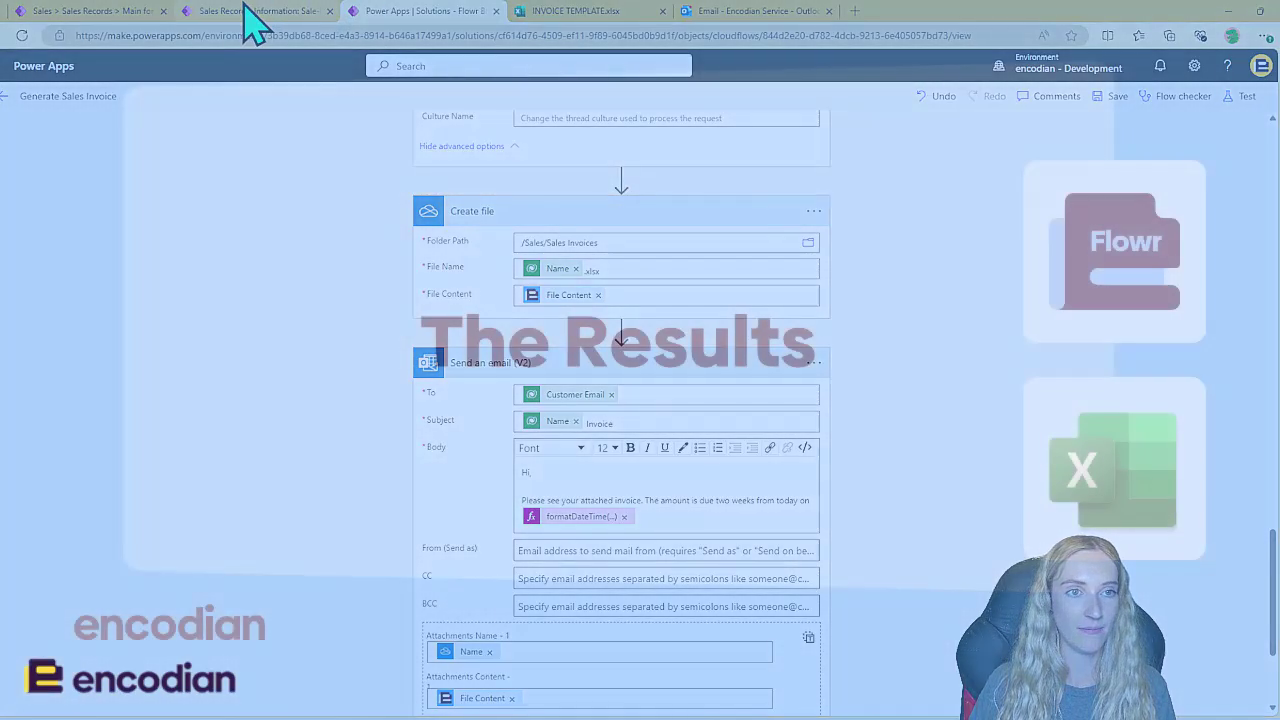
# Step: Revisit the Sale-0003 record, switch to Outlook, and open the Sale-0003 Invoice email to check its subject and due date
pyautogui.click(250, 11)
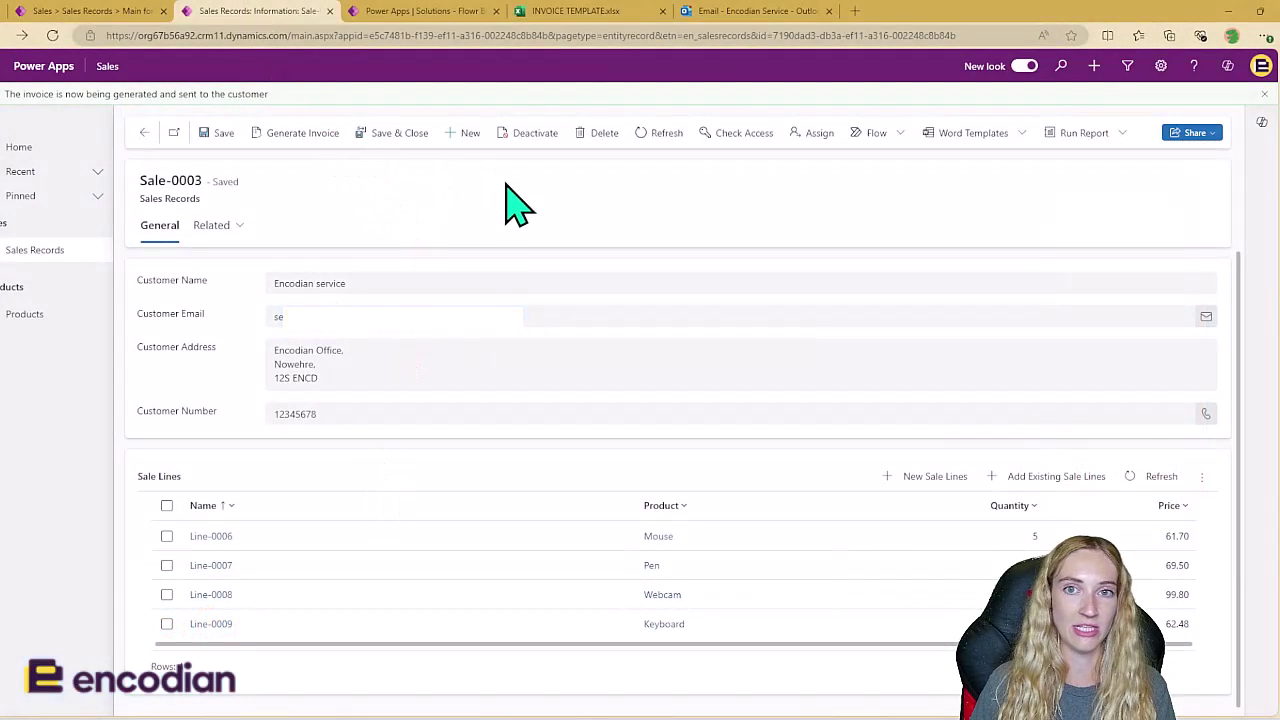
pyautogui.click(737, 12)
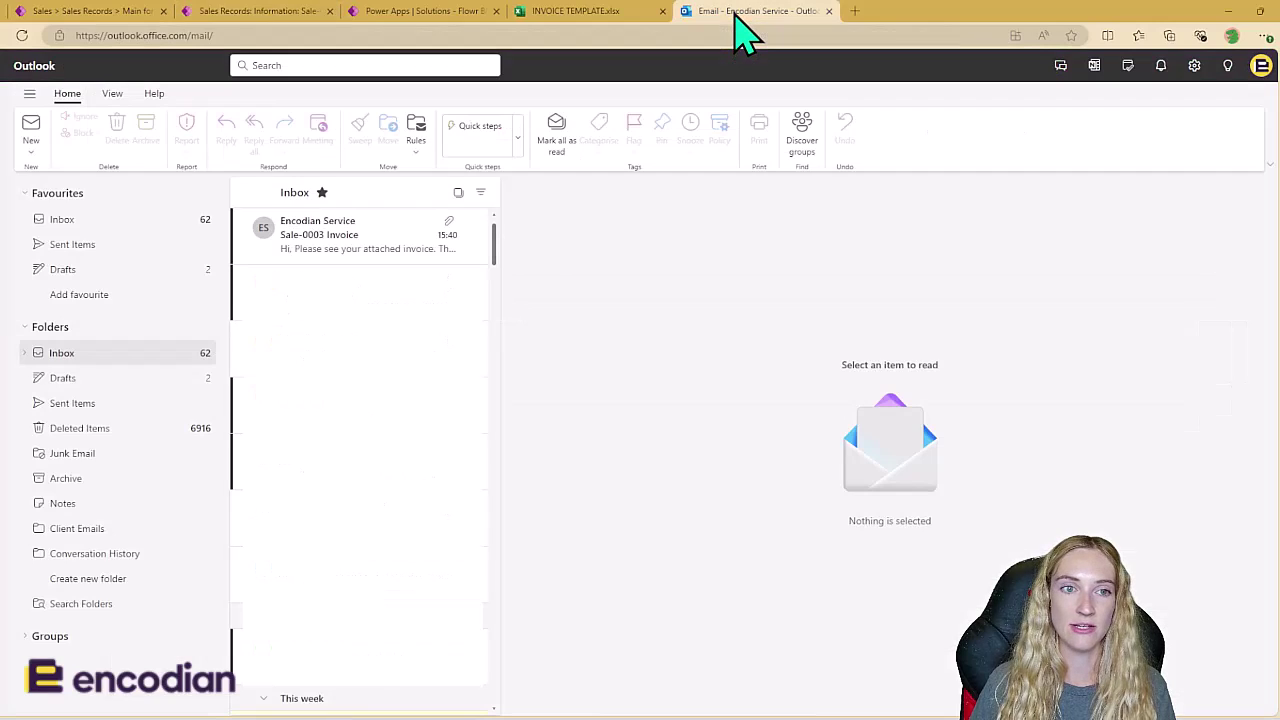
pyautogui.click(388, 254)
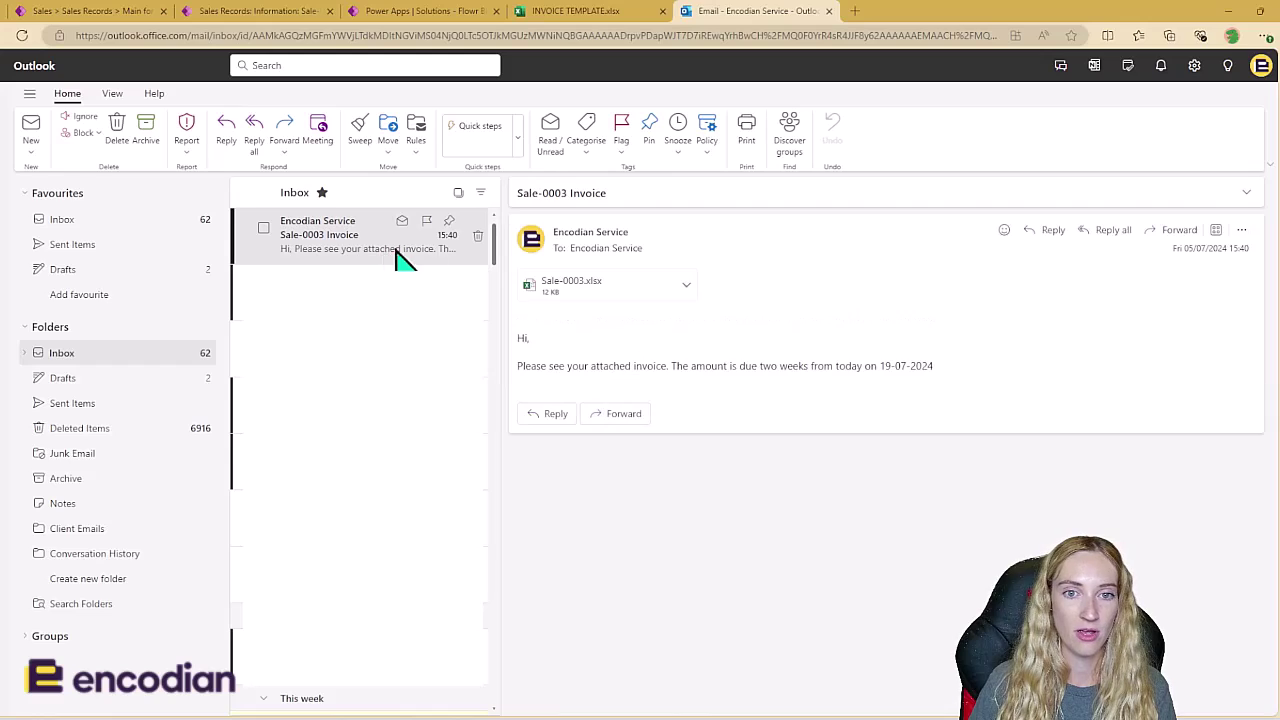
pyautogui.moveTo(517, 192); pyautogui.dragTo(566, 192)
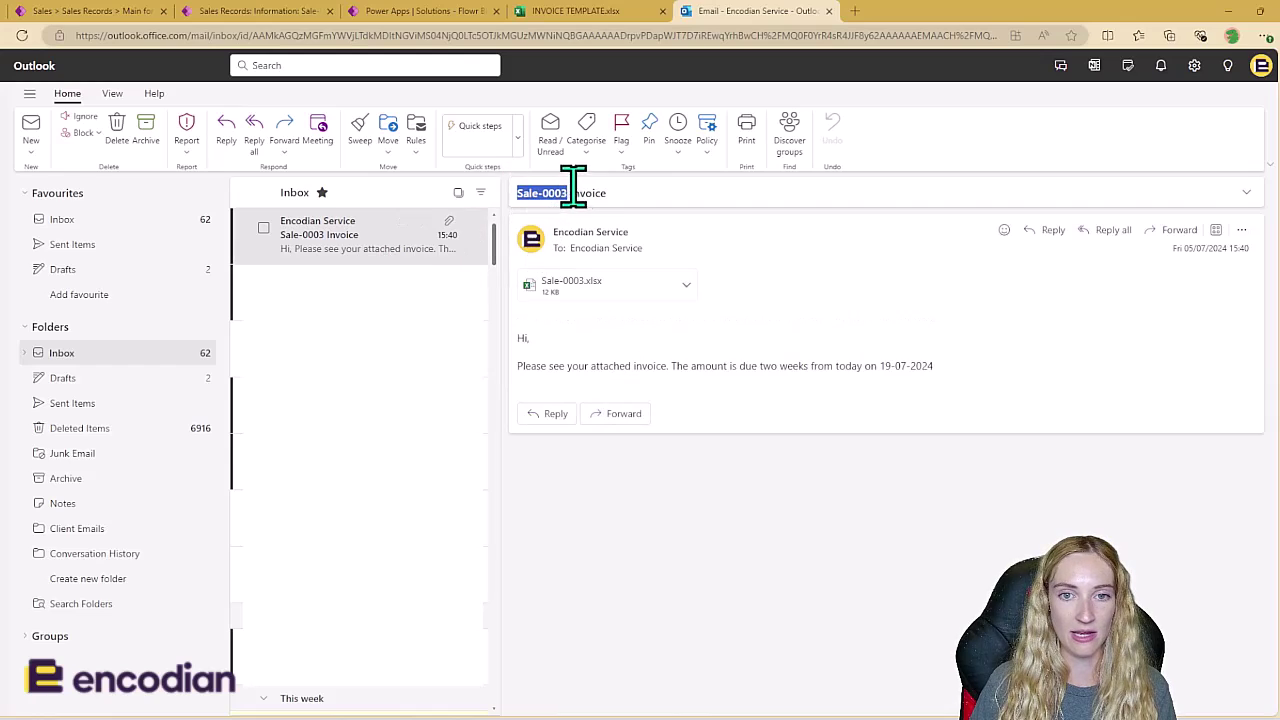
pyautogui.moveTo(968, 388); pyautogui.dragTo(882, 366)
# Step: Preview the Sale-0003.xlsx attachment and examine the invoice number, invoice date and BILL TO details
pyautogui.click(568, 286)
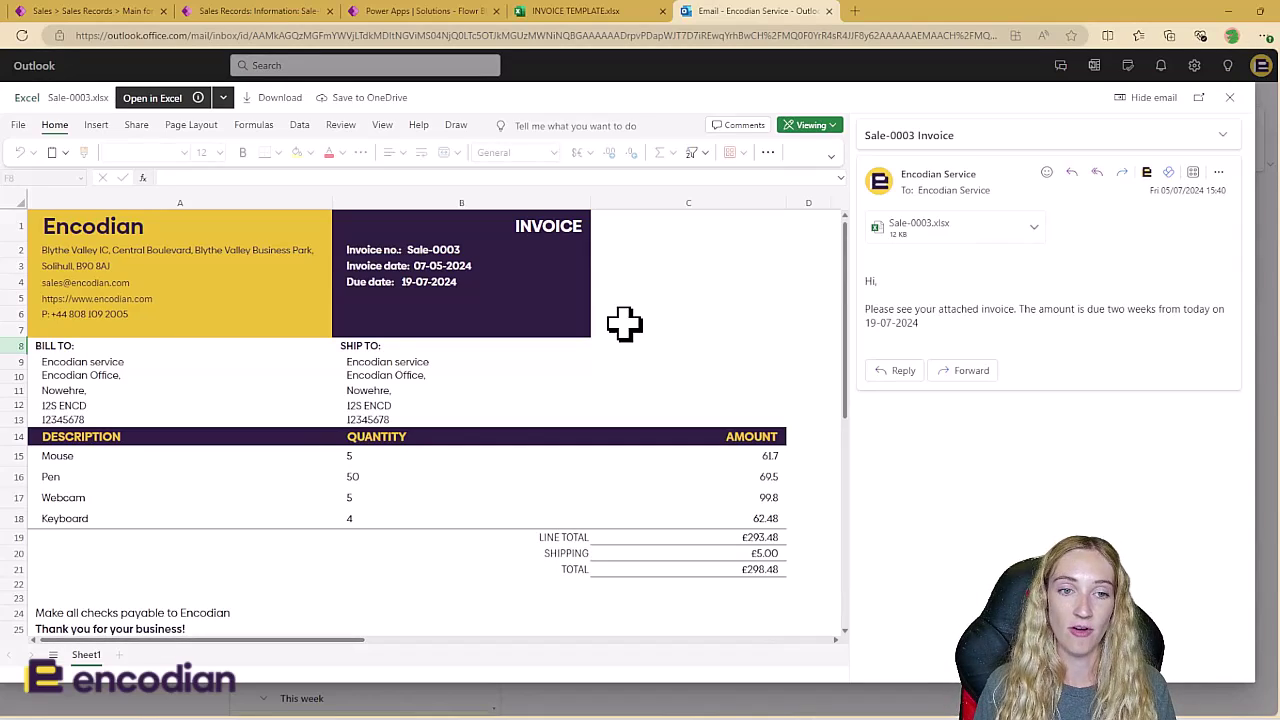
pyautogui.click(478, 252)
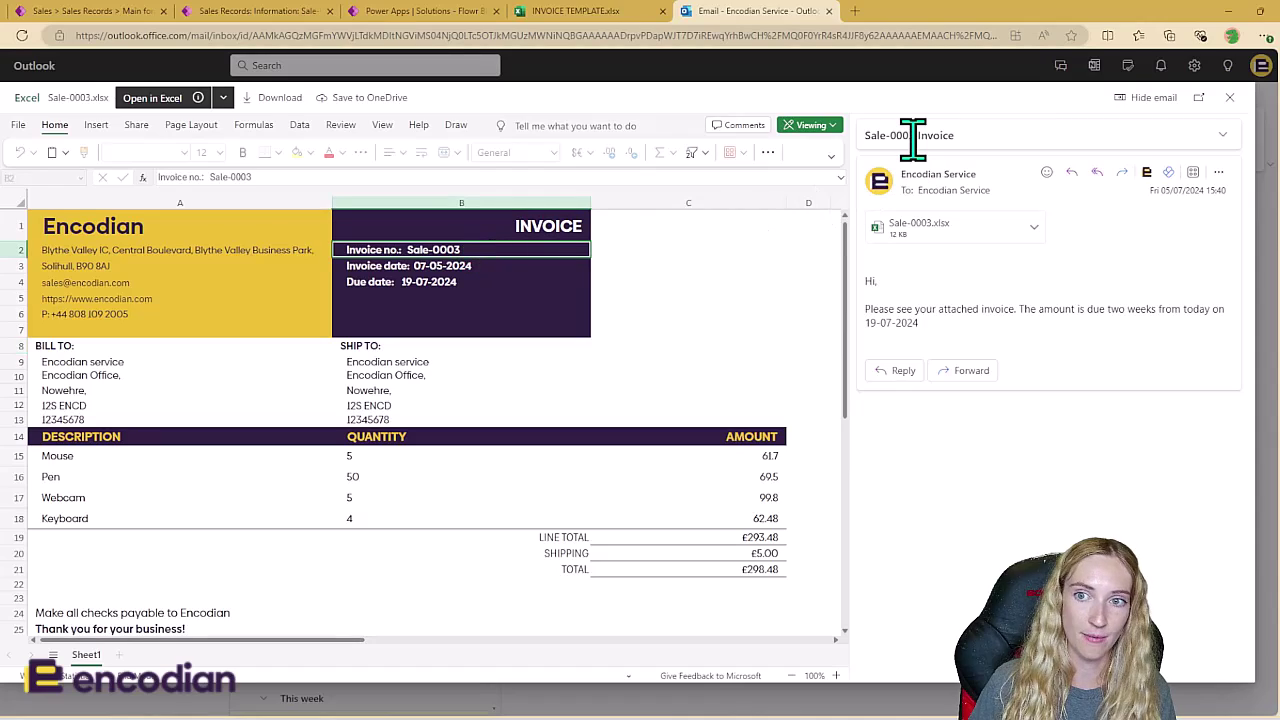
pyautogui.click(525, 268)
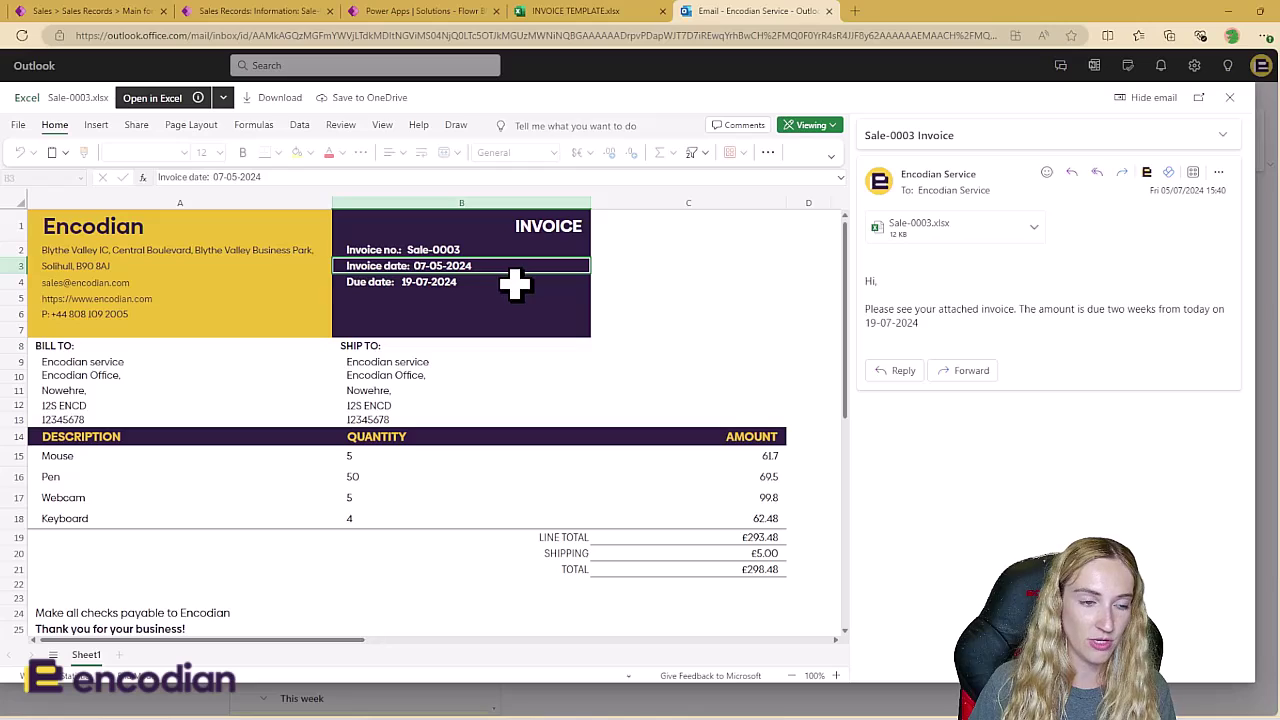
pyautogui.click(186, 365)
pyautogui.moveTo(186, 365); pyautogui.dragTo(170, 418)
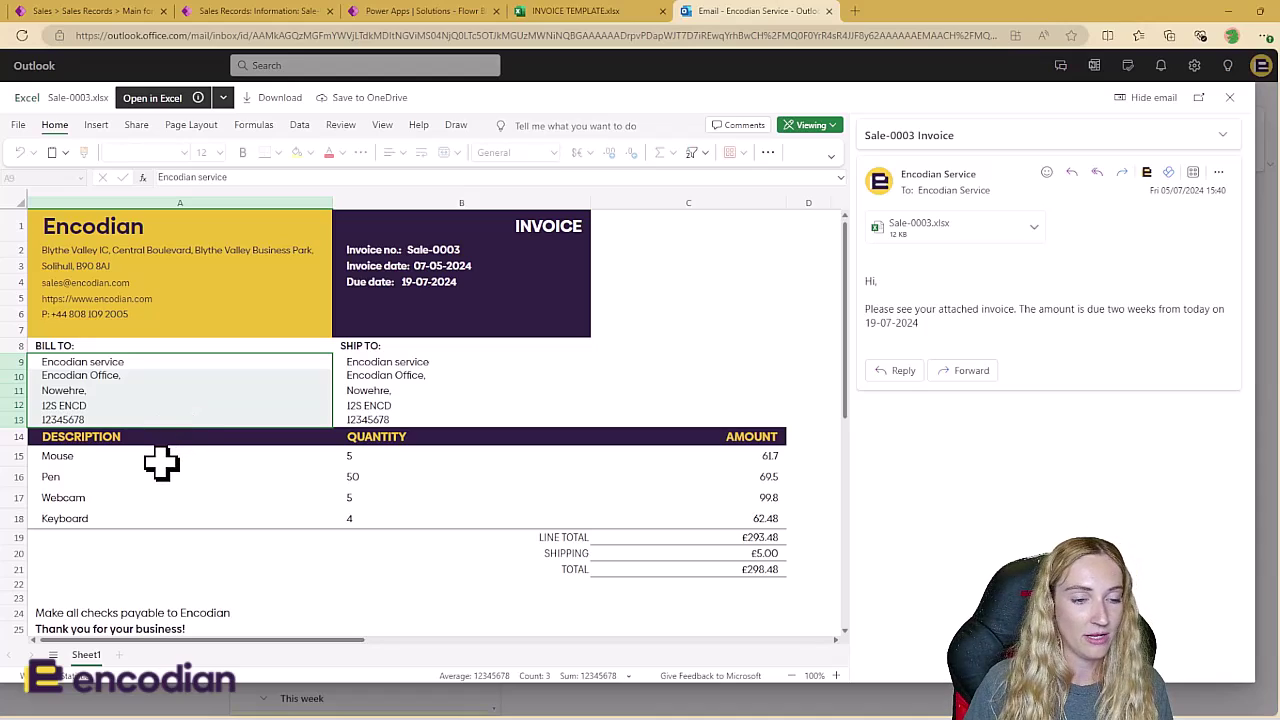
# Step: Examine the product lines with their quantities and amounts, and the LINE TOTAL and TOTAL rows of the invoice
pyautogui.click(161, 459)
pyautogui.moveTo(161, 459); pyautogui.dragTo(741, 518)
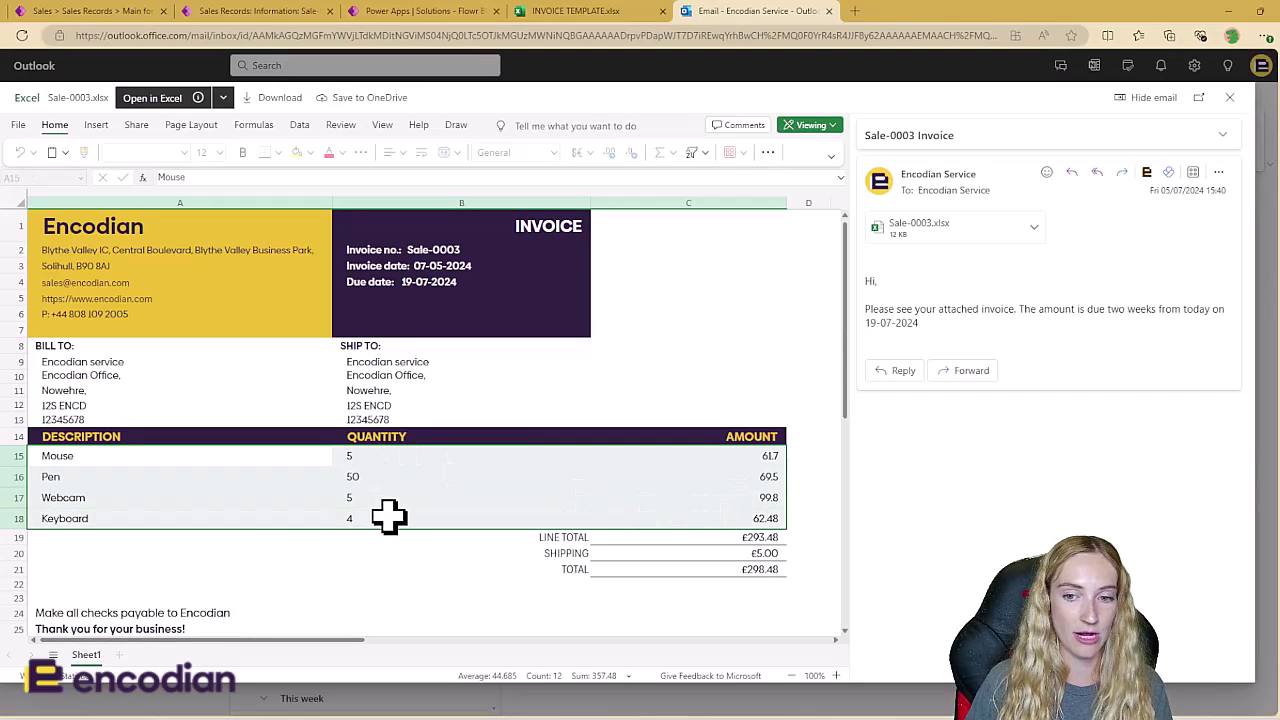
pyautogui.click(810, 537)
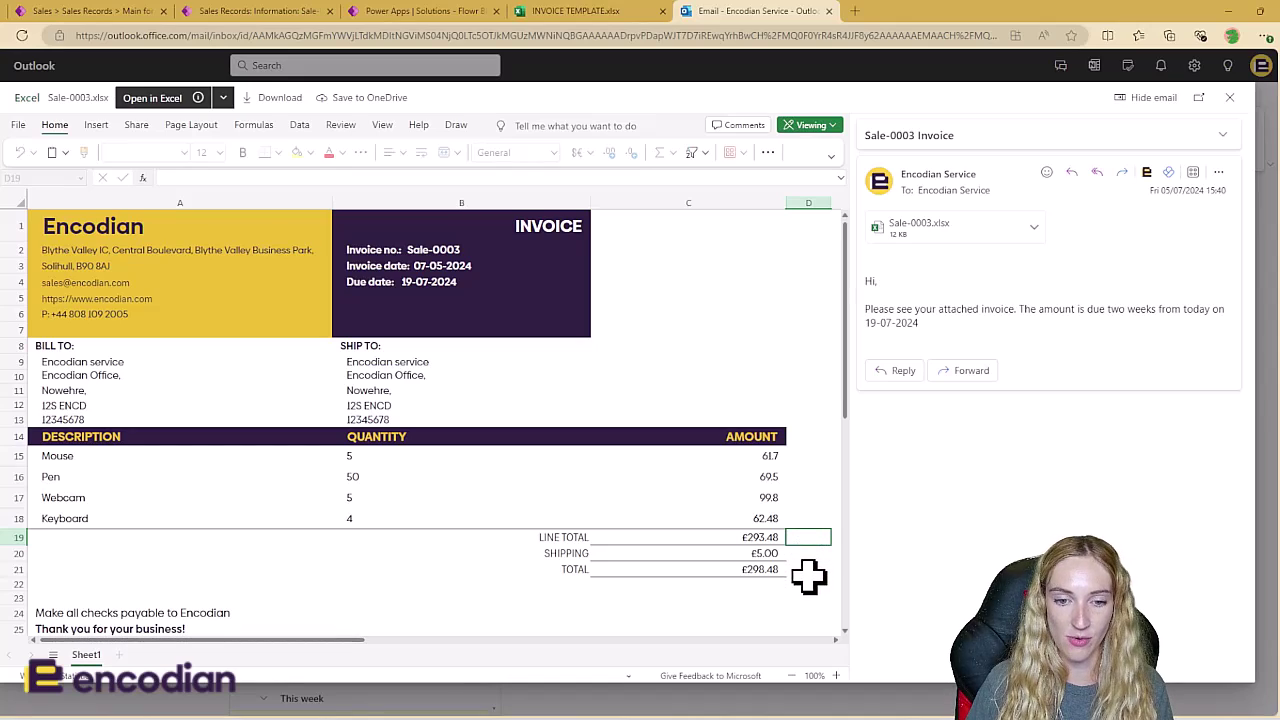
pyautogui.click(810, 570)
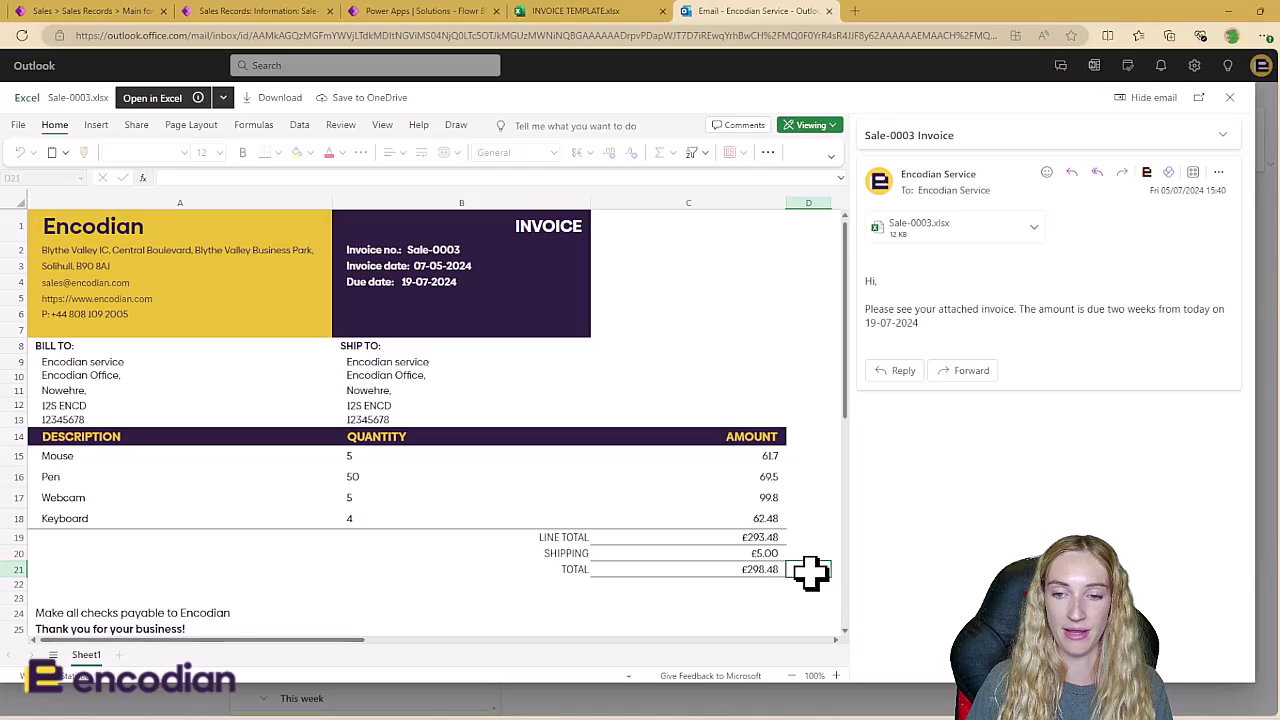